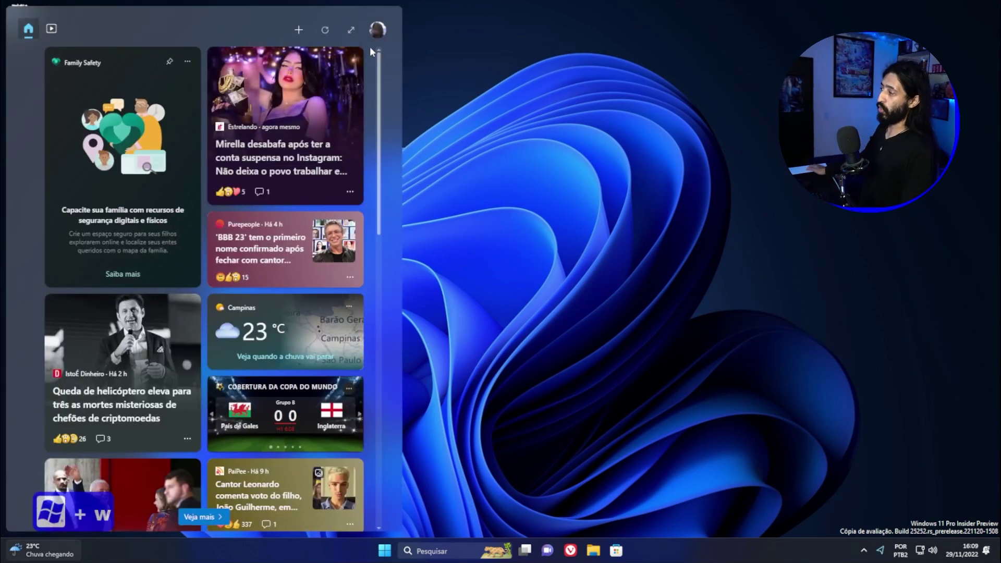
# Step: Expand the widgets board to full screen, browse its feed, and close the board
pyautogui.click(347, 32)
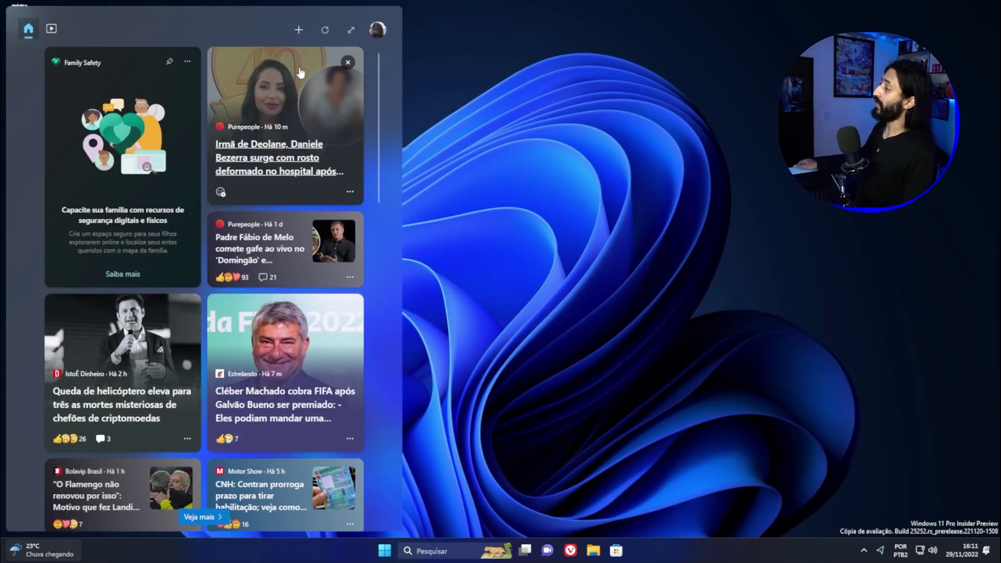
pyautogui.click(353, 31)
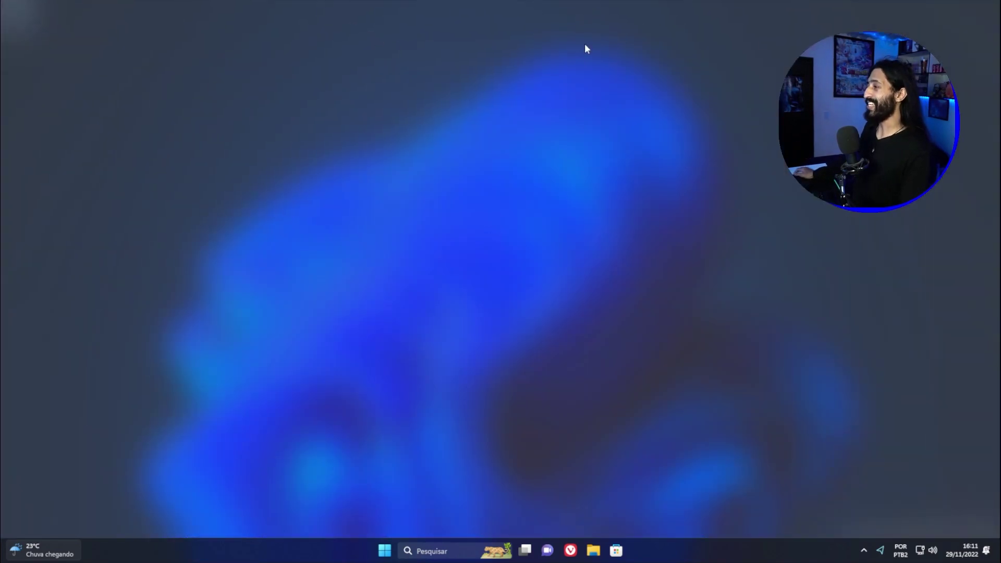
pyautogui.scroll(-5, 559, 301)
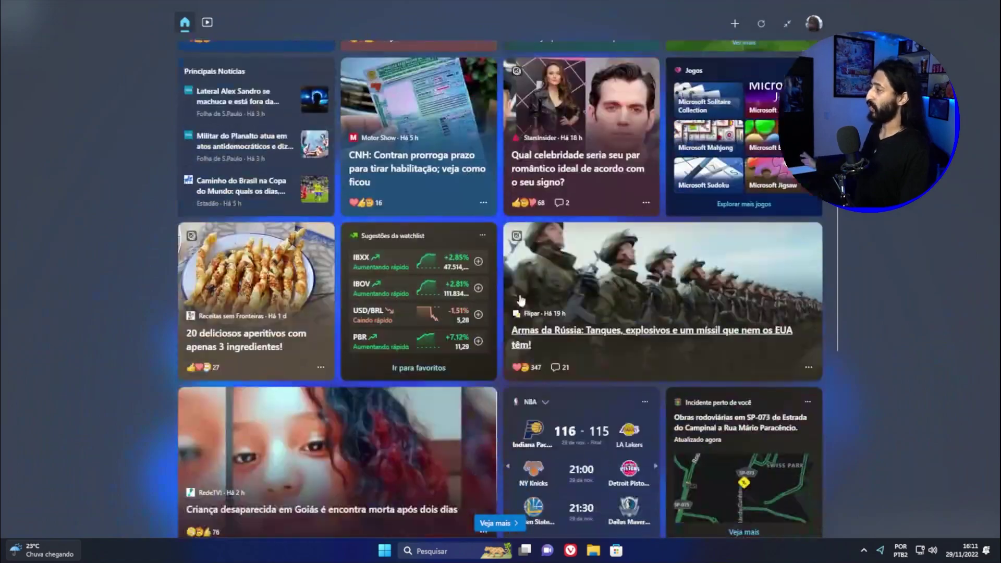
pyautogui.press('super+w')
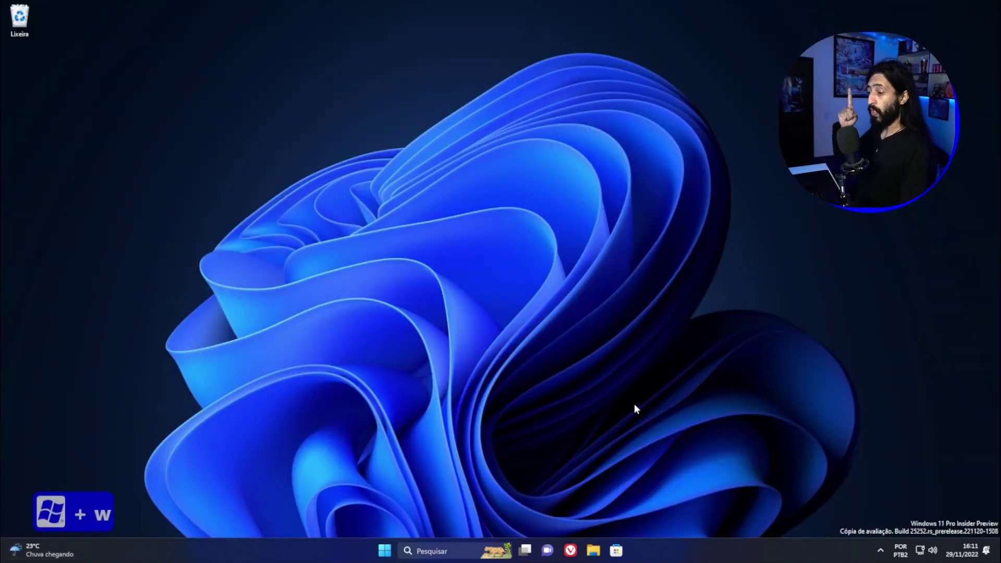
# Step: Open the Sobre page in the system settings and expand the Trocar ou reciclar seu computador section
pyautogui.click(387, 550)
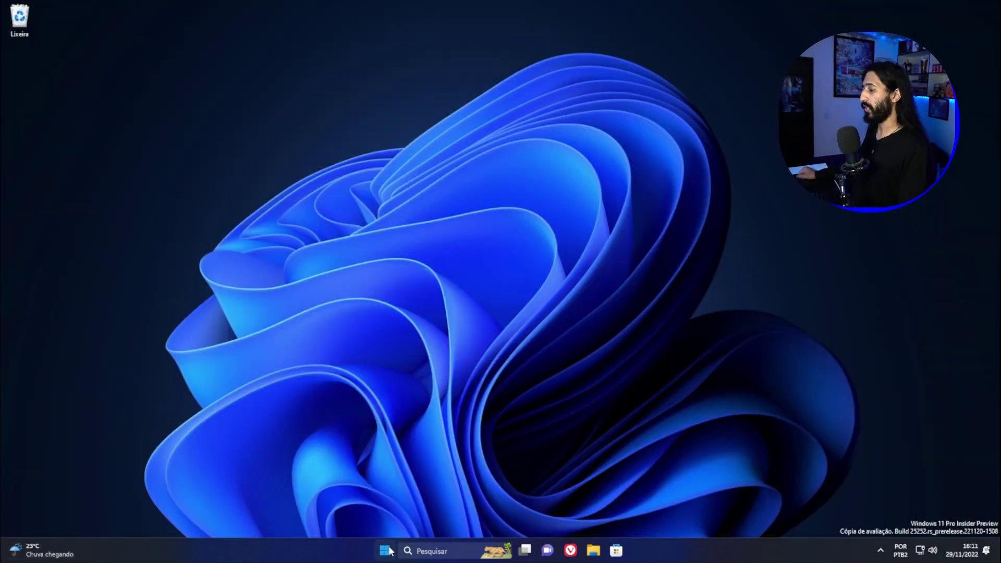
pyautogui.click(626, 240)
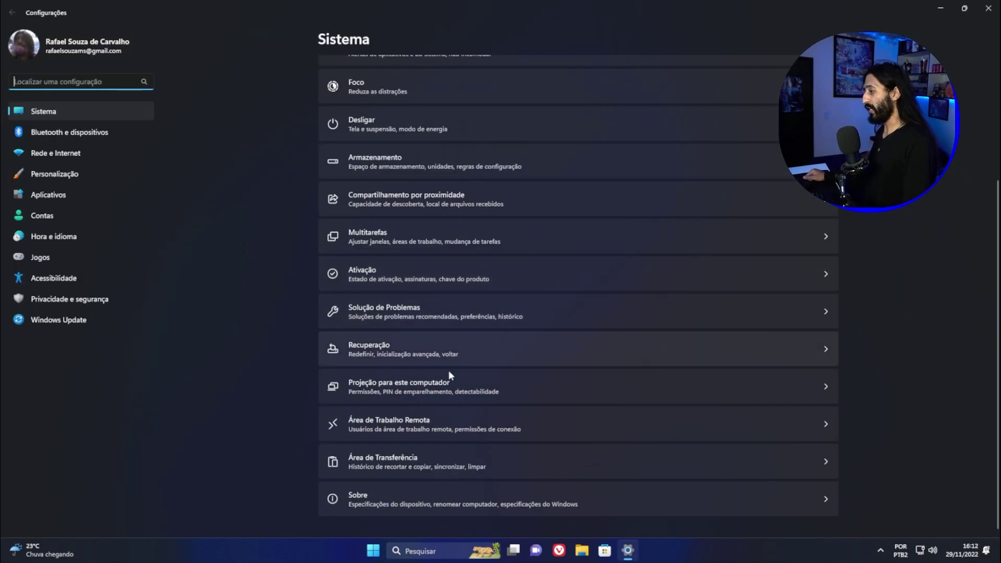
pyautogui.click(420, 499)
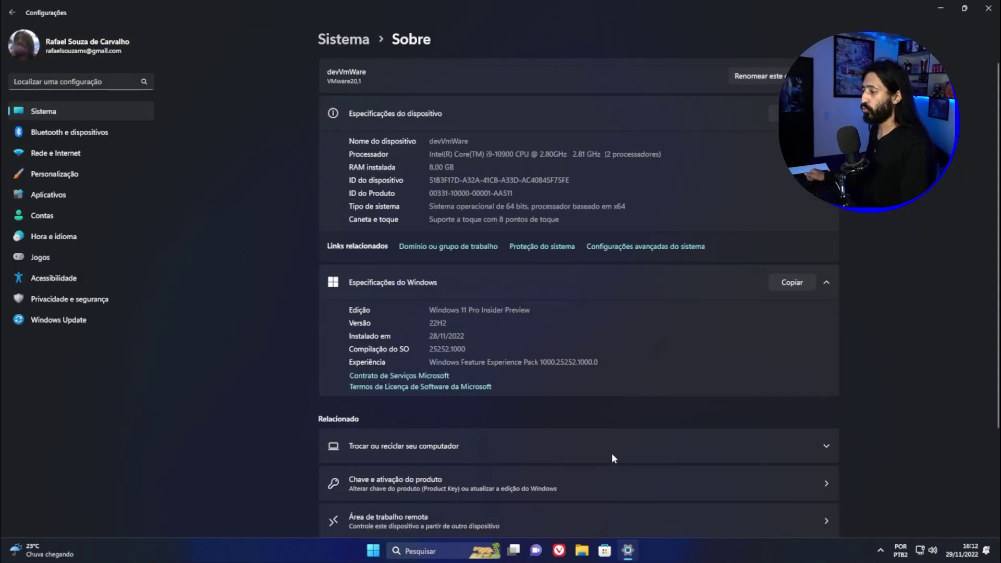
pyautogui.scroll(-3, 612, 453)
pyautogui.click(699, 314)
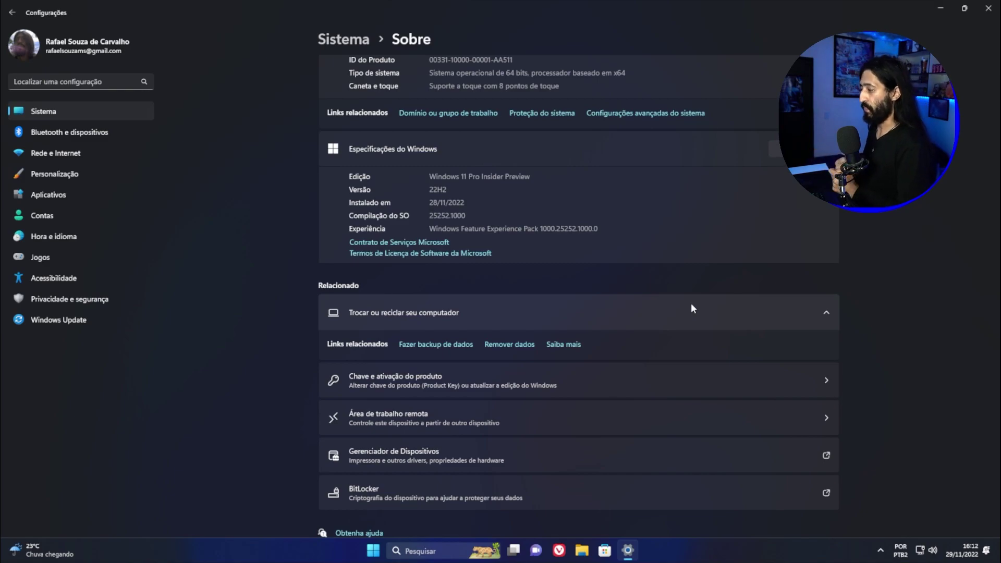
# Step: Open the Fazer backup de dados link and skim the OneDrive folder backup support page
pyautogui.click(428, 345)
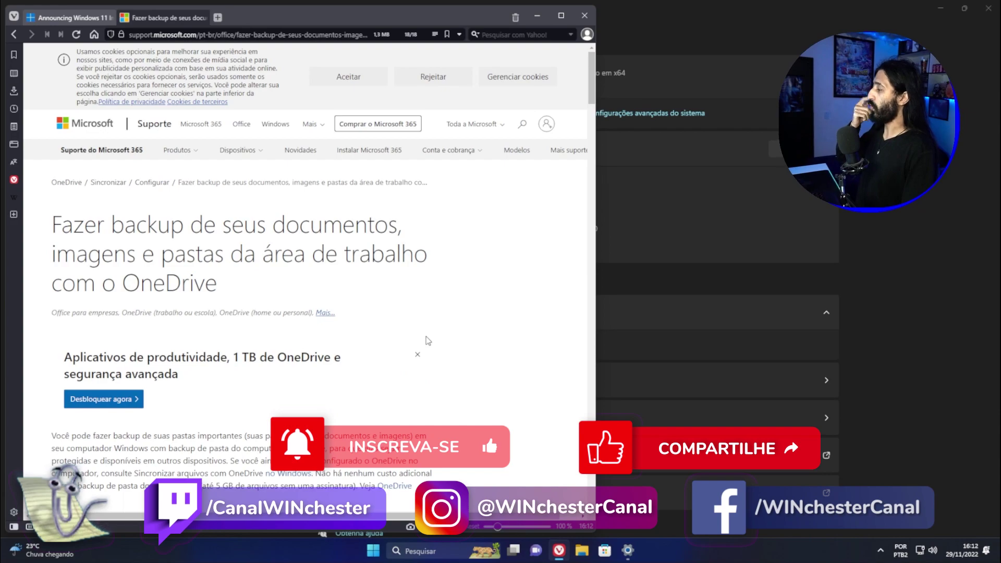
pyautogui.scroll(-10, 428, 340)
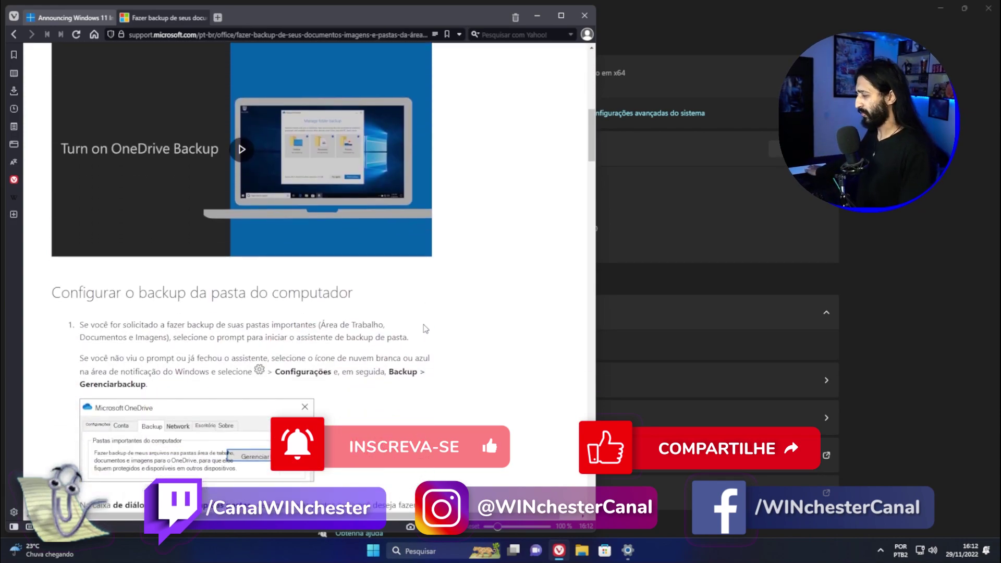
pyautogui.scroll(-2, 426, 329)
pyautogui.scroll(5, 425, 328)
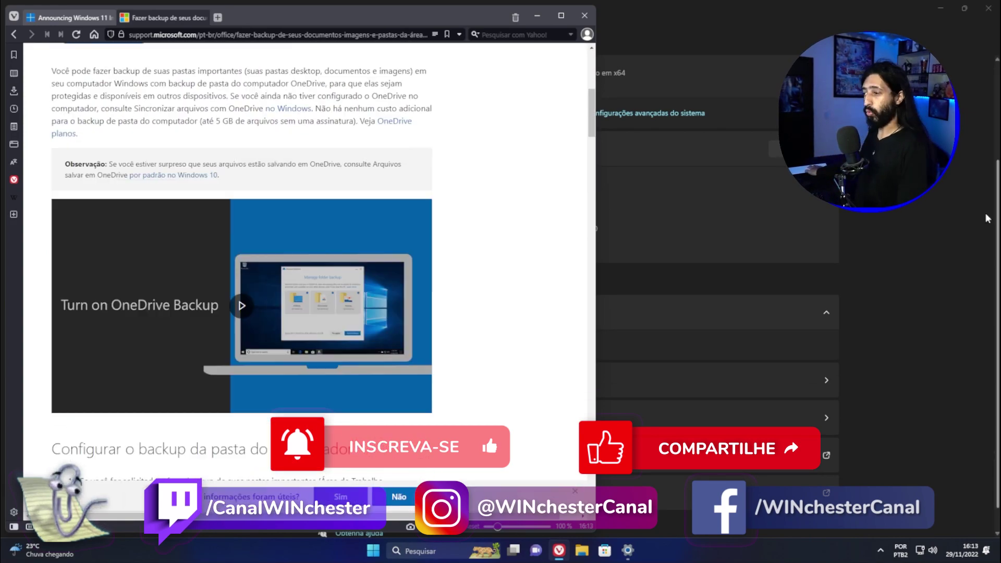
# Step: Return to Settings, open the Remover dados support page, and switch back to the Sobre page
pyautogui.hotkey('alt', 'Tab')
pyautogui.click(511, 347)
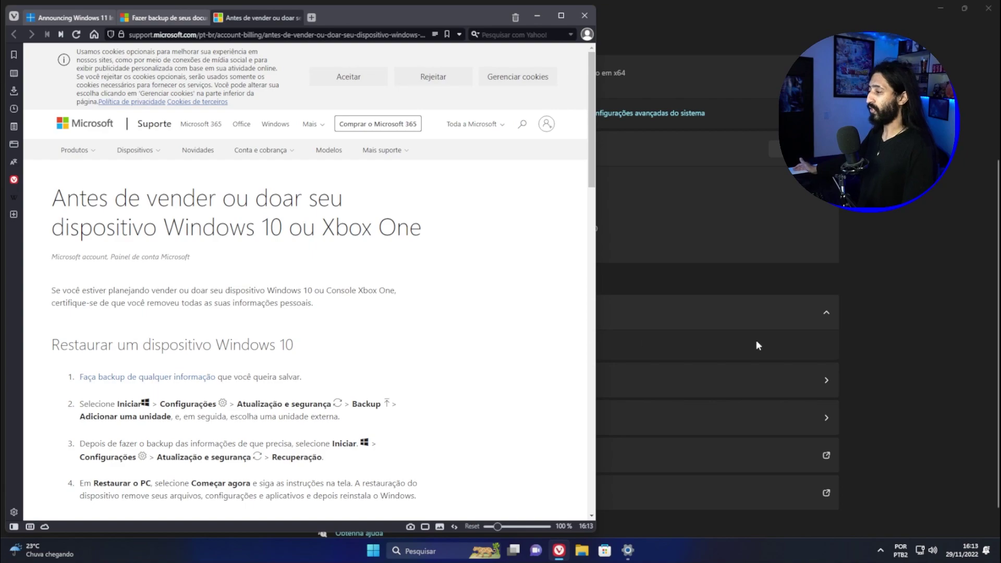
pyautogui.click(894, 321)
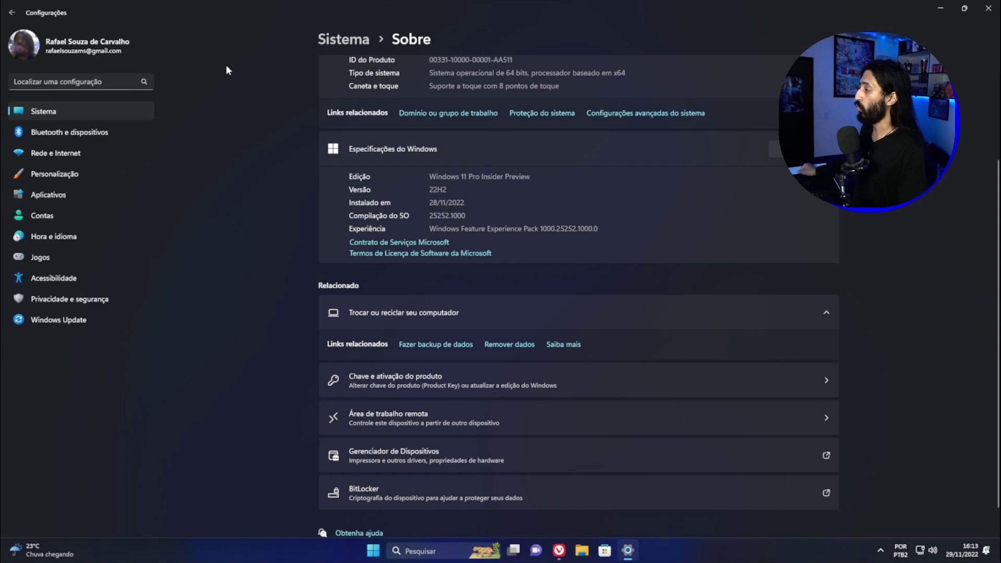
# Step: Examine the Recuperação page under Sistema, return to the Sistema overview, and minimize Settings
pyautogui.click(349, 46)
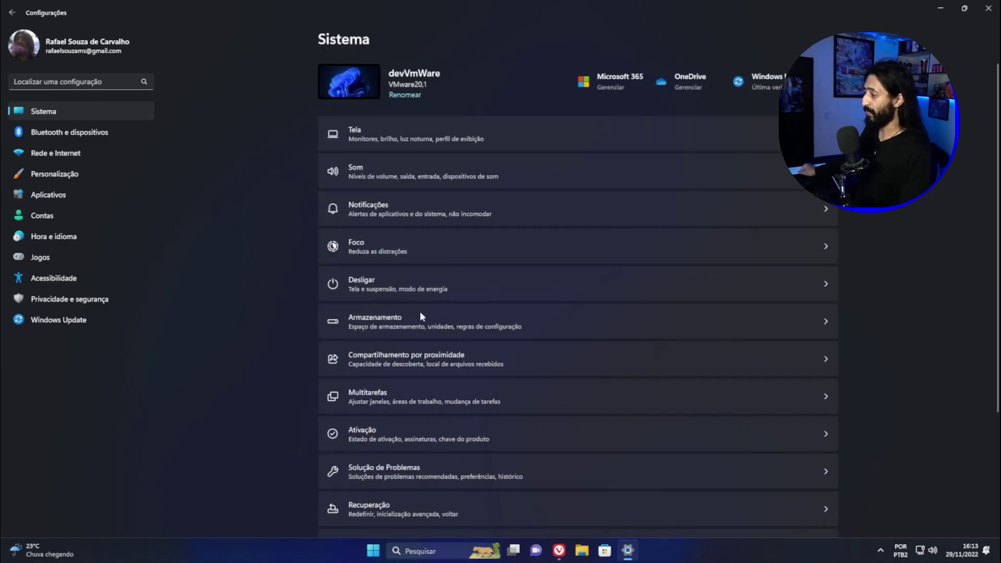
pyautogui.click(389, 500)
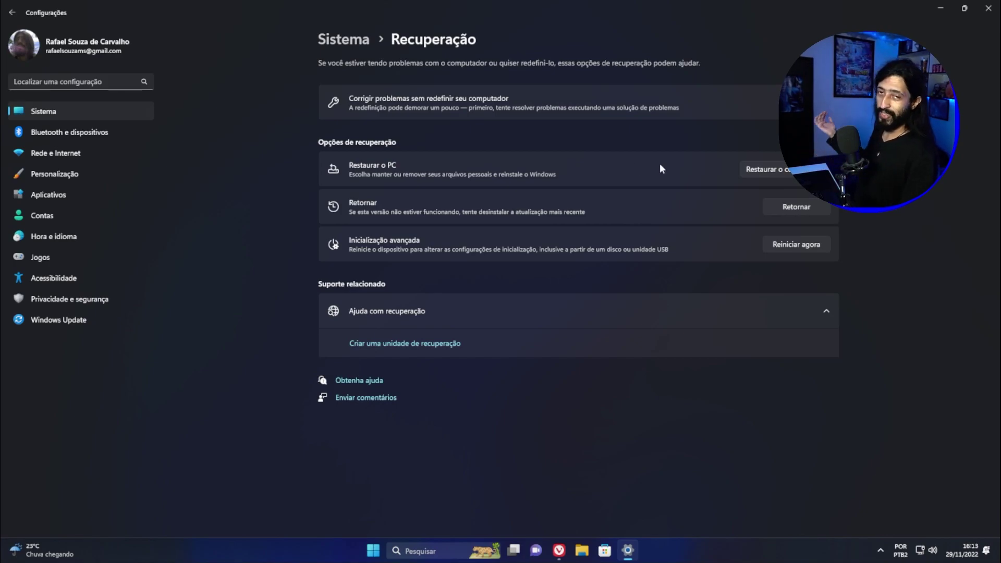
pyautogui.moveTo(966, 13)
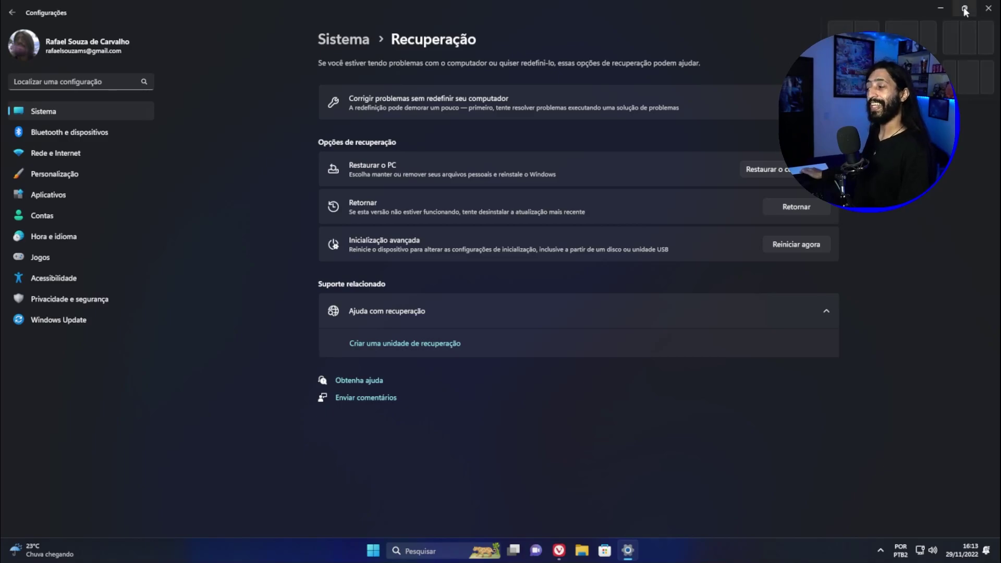
pyautogui.click(348, 43)
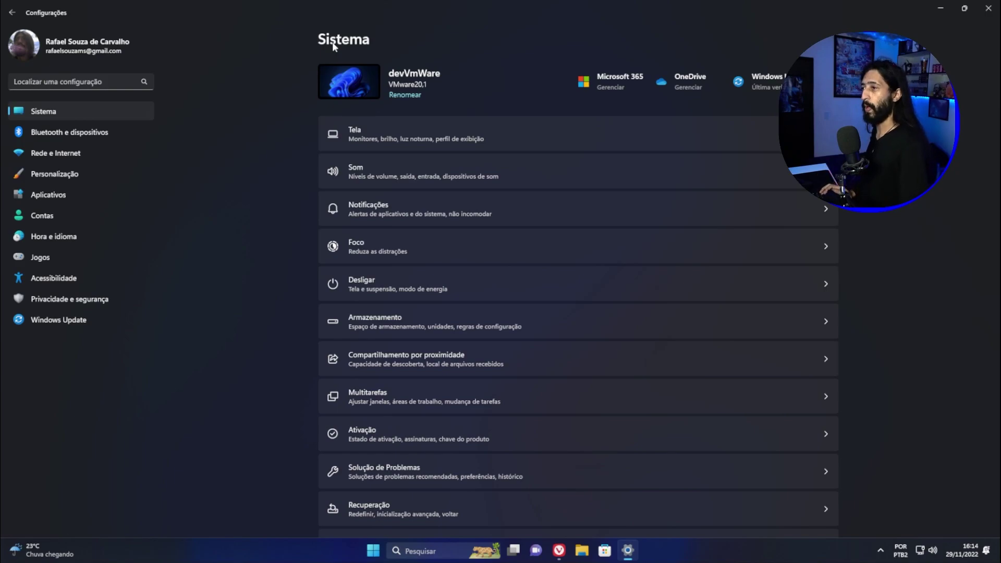
pyautogui.click(942, 8)
# Step: Switch to the Vivaldi browser, review the taskbar and system tray changes in the Build 25252 announcement, and minimize the browser
pyautogui.press('super+1')
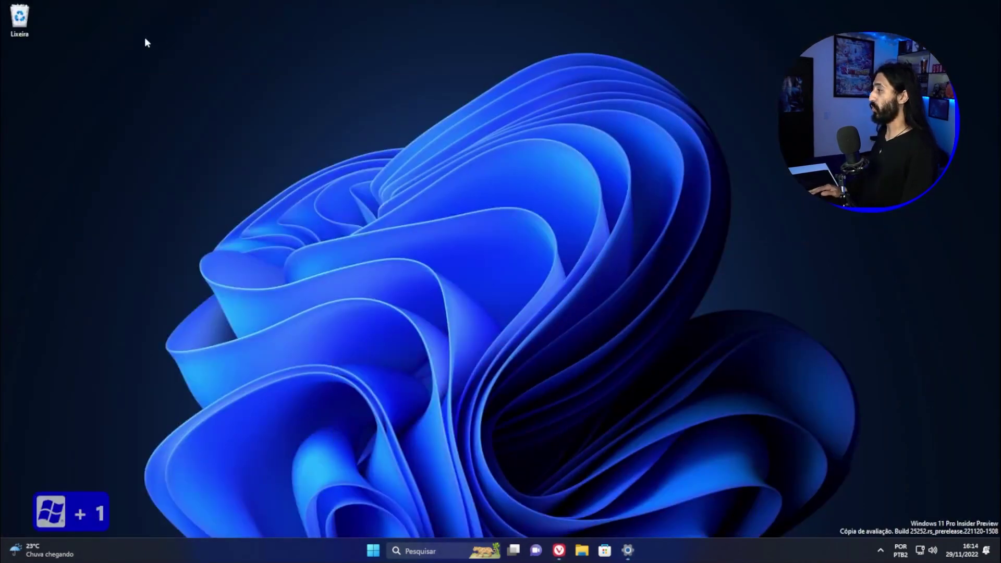
pyautogui.press('super+1')
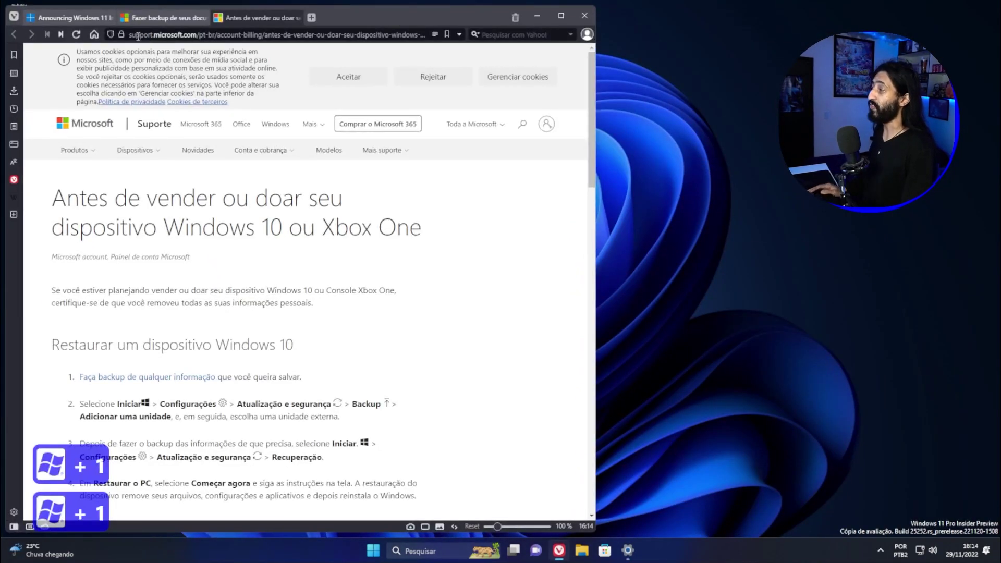
pyautogui.click(60, 19)
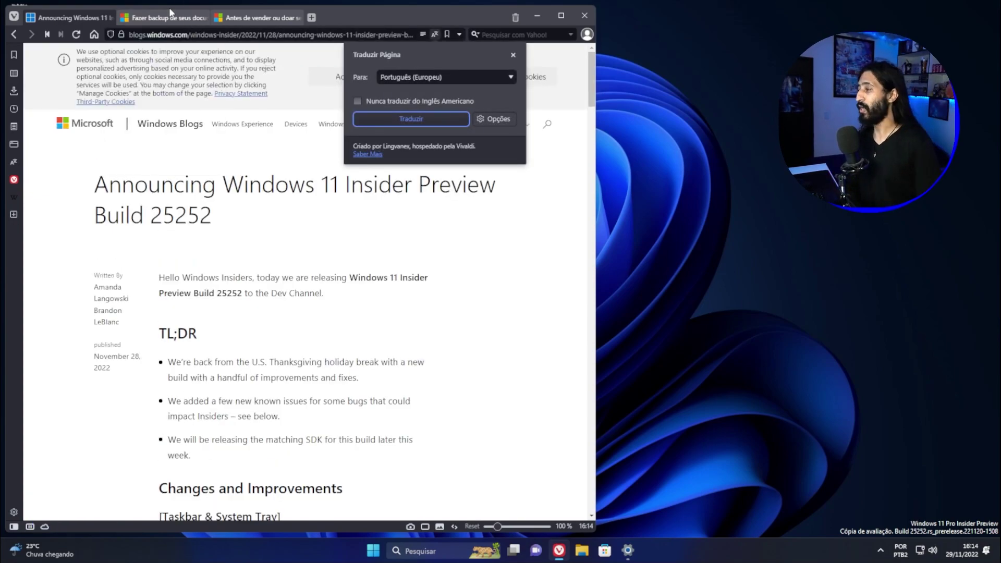
pyautogui.click(479, 383)
pyautogui.scroll(-7, 478, 383)
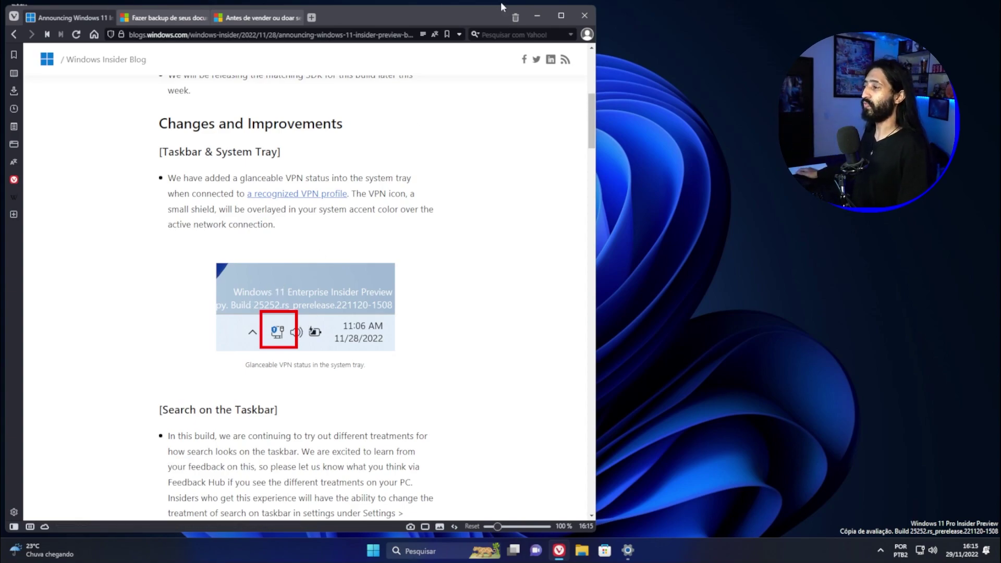
pyautogui.click(543, 12)
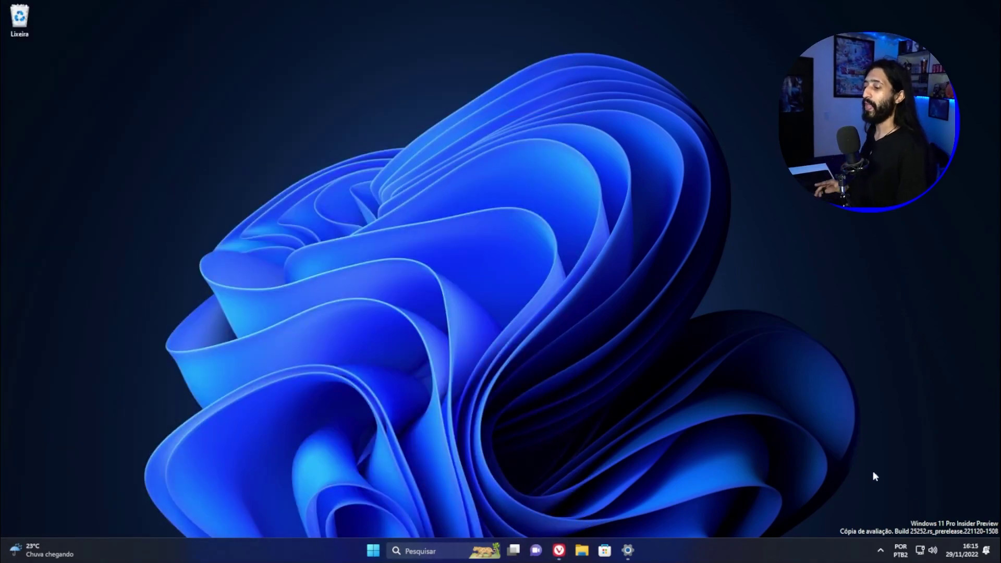
# Step: Move hidden icons, including Microsoft Teams and Remover Hardware e Ejetar Mídia com Segurança, from the overflow to the visible system tray
pyautogui.click(882, 549)
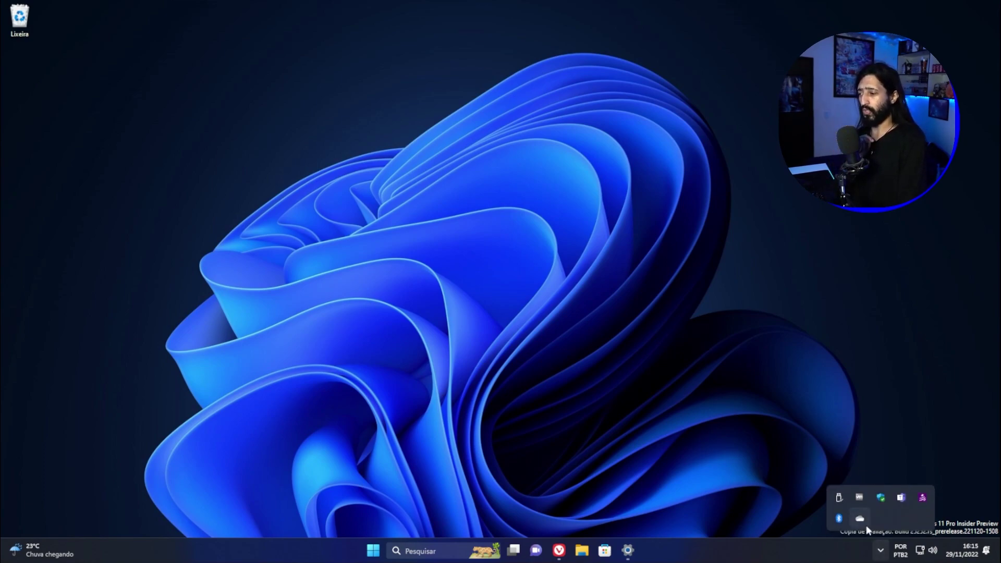
pyautogui.moveTo(861, 521); pyautogui.dragTo(889, 554)
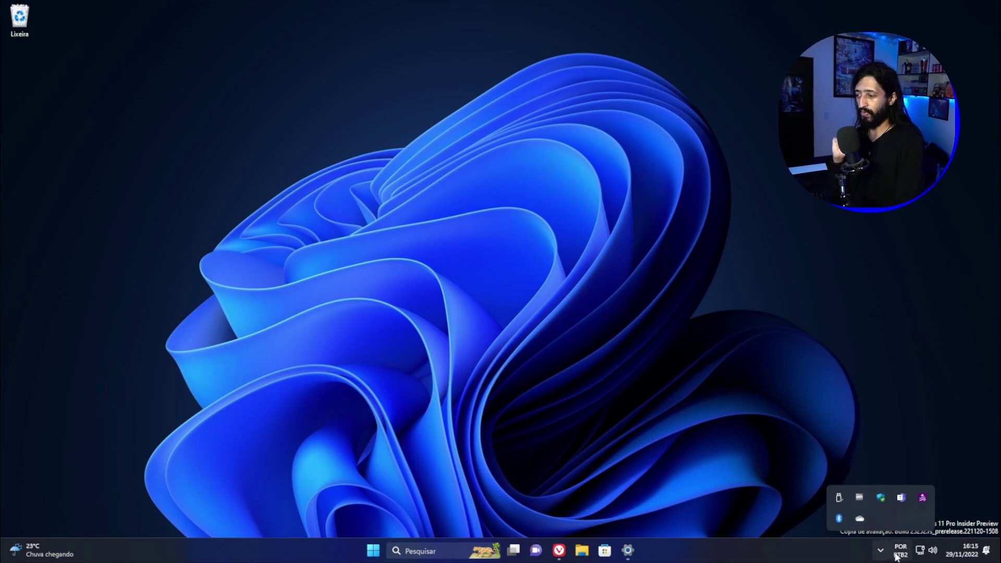
pyautogui.moveTo(865, 499); pyautogui.dragTo(881, 552)
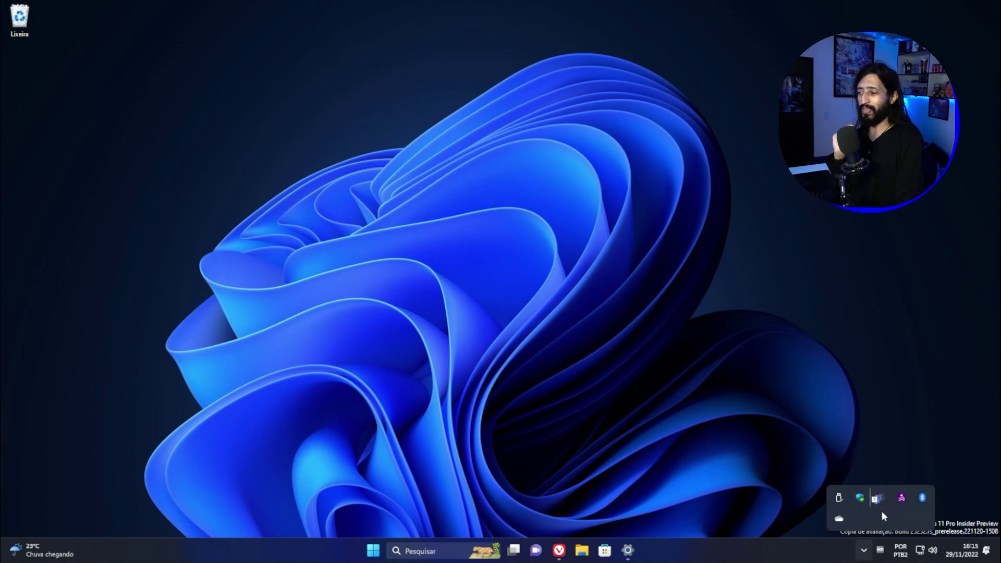
pyautogui.moveTo(887, 546); pyautogui.dragTo(889, 559)
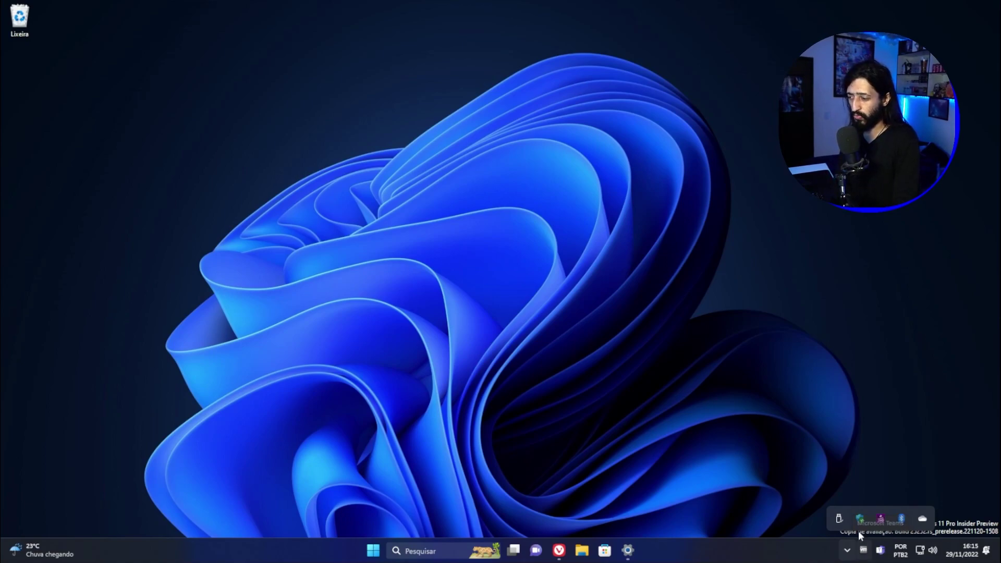
pyautogui.moveTo(859, 519); pyautogui.dragTo(865, 550)
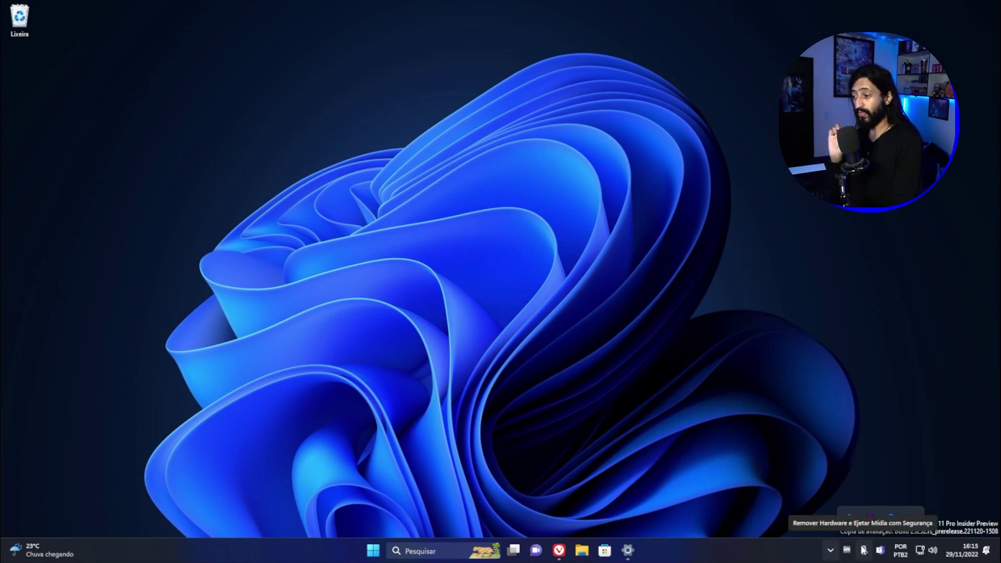
# Step: Return the safe hardware removal icon and the icon beside Teams to the hidden icons, and close the overflow
pyautogui.moveTo(865, 550); pyautogui.dragTo(833, 552)
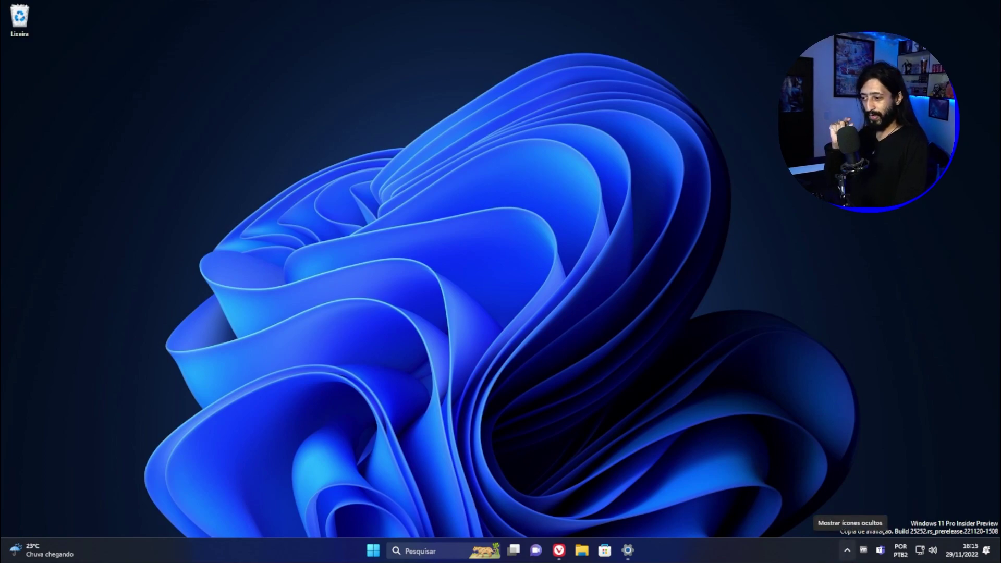
pyautogui.moveTo(864, 550); pyautogui.dragTo(842, 545)
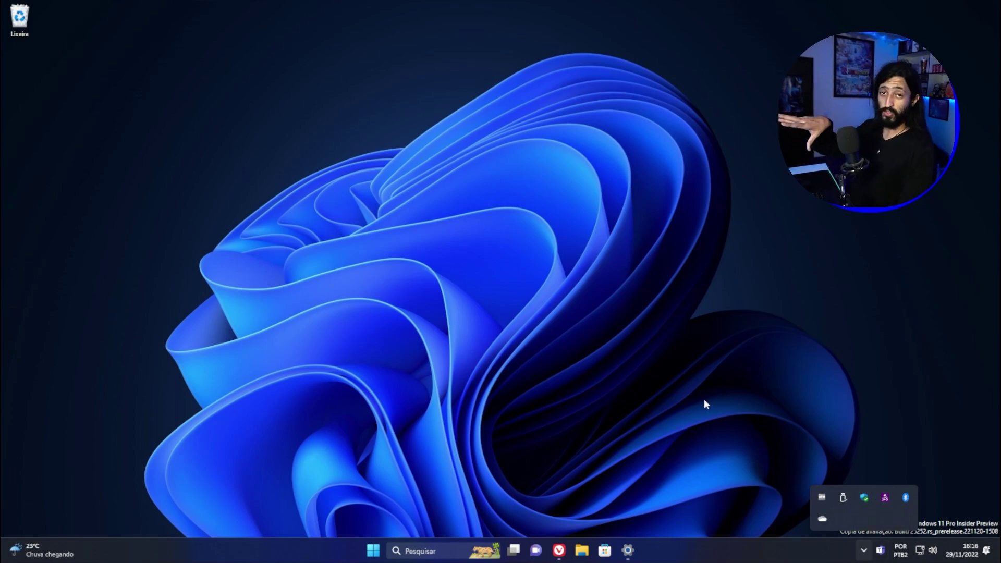
pyautogui.click(696, 388)
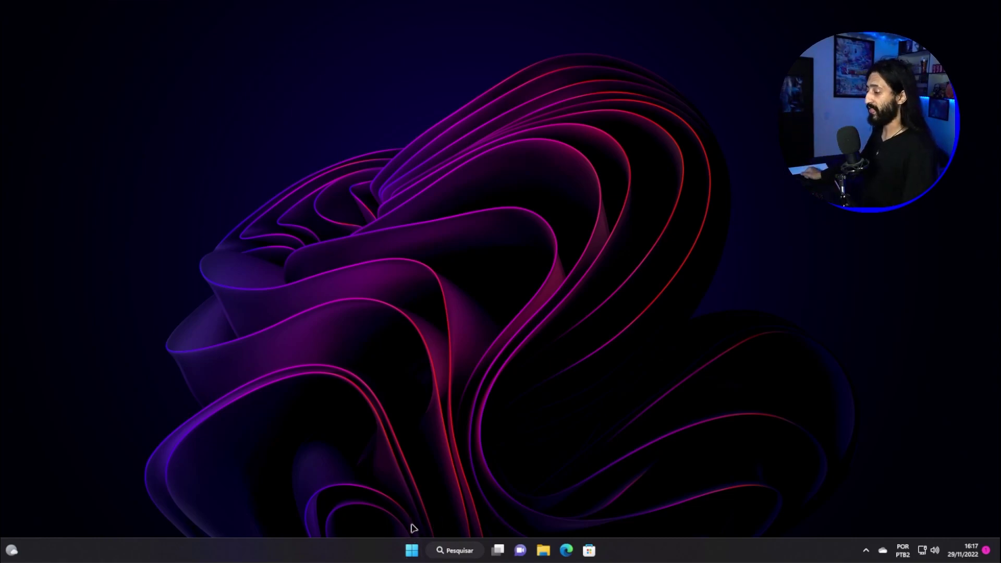
# Step: Open the taskbar settings and turn off the Pesquisar item
pyautogui.rightClick(383, 552)
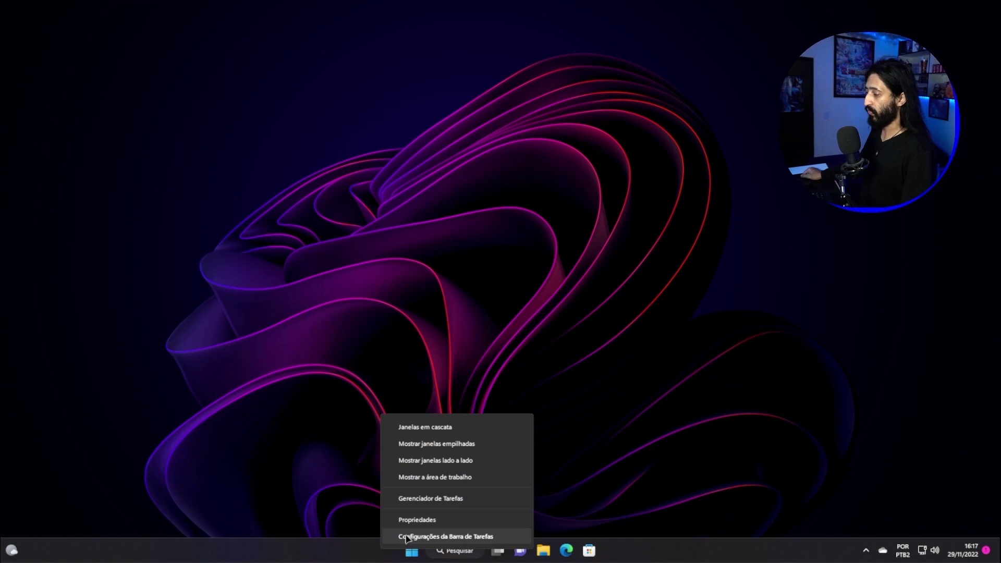
pyautogui.click(406, 537)
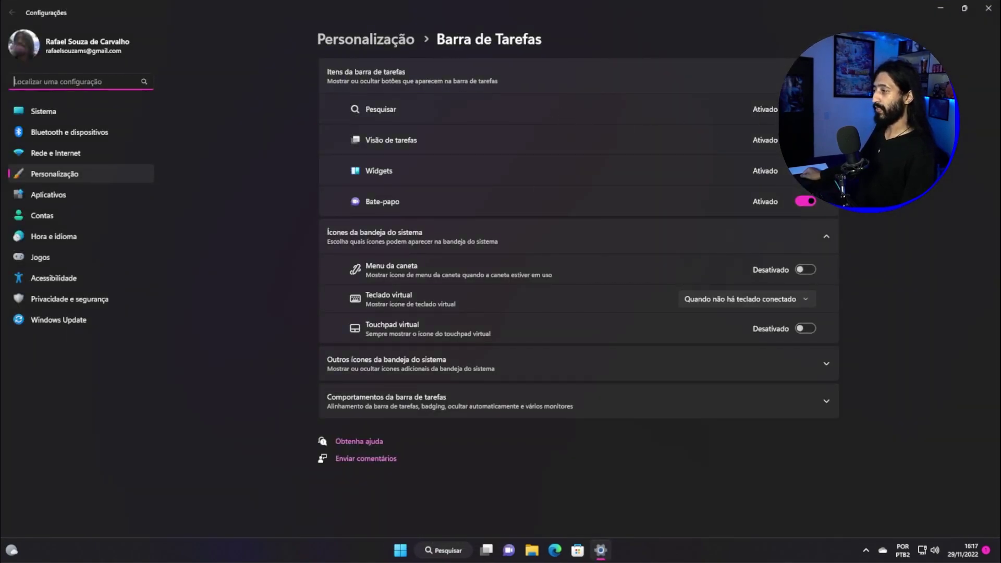
pyautogui.click(805, 109)
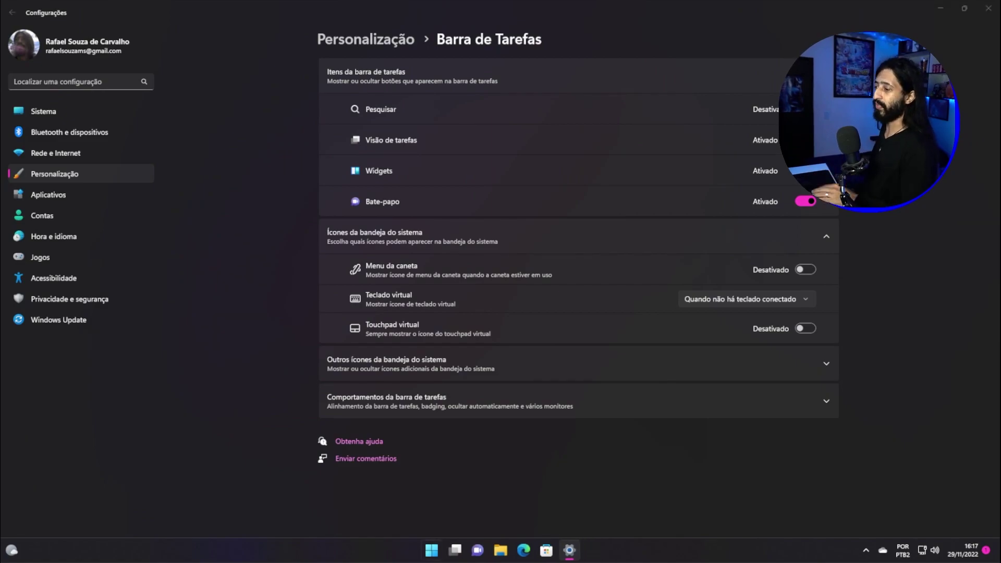
# Step: Search from the Start menu for "fdewfiojwfe" and clear the search text
pyautogui.press('super')
pyautogui.write('fdewfiojwfe')
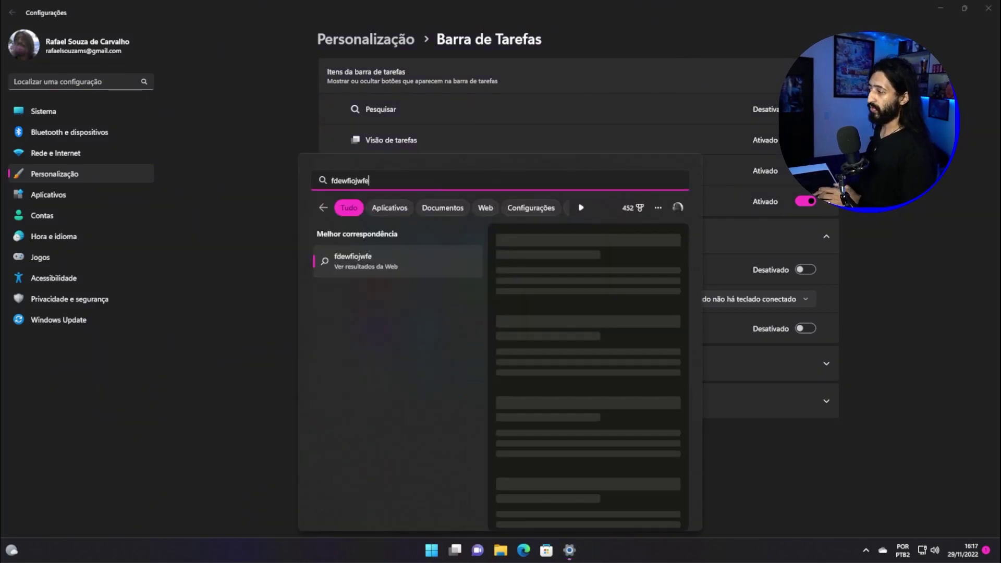
pyautogui.press('BackSpace')
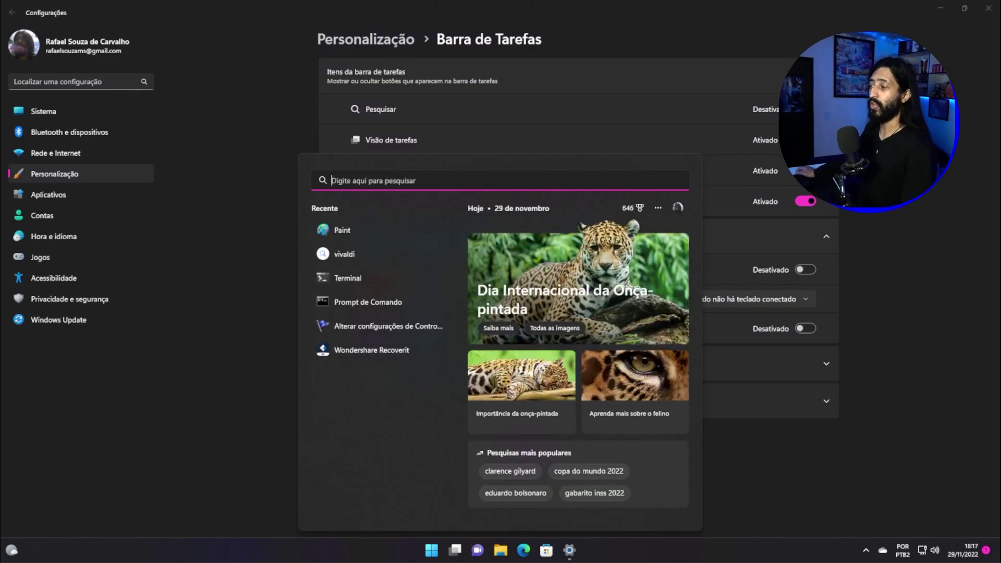
# Step: Close the open search and turn the Pesquisar taskbar item back on
pyautogui.press('Escape')
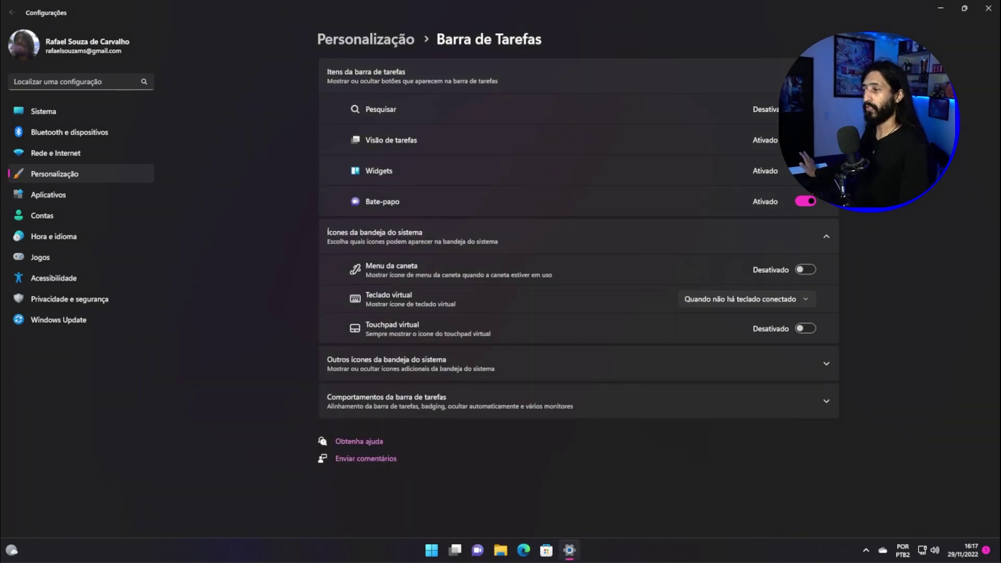
pyautogui.click(805, 109)
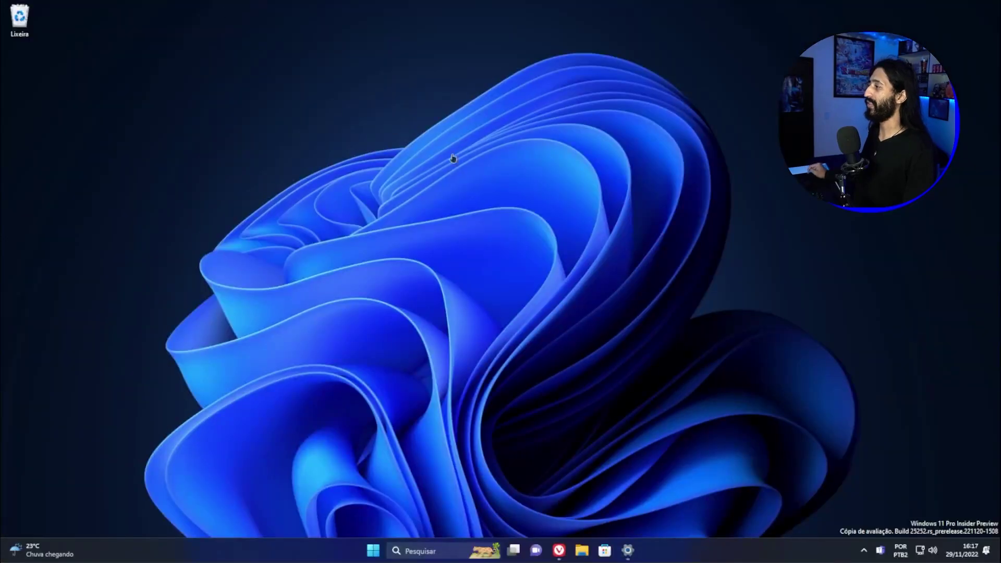
# Step: Open the taskbar settings and switch the Pesquisar item to Botão Pesquisar and then to Somente ícone de pesquisa
pyautogui.rightClick(680, 546)
pyautogui.click(697, 529)
pyautogui.click(627, 172)
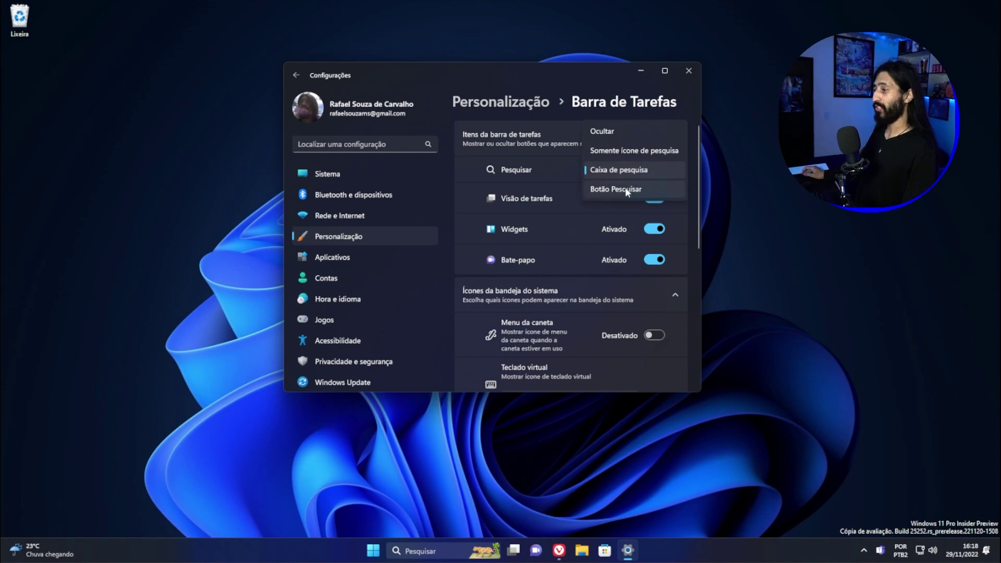
pyautogui.click(626, 190)
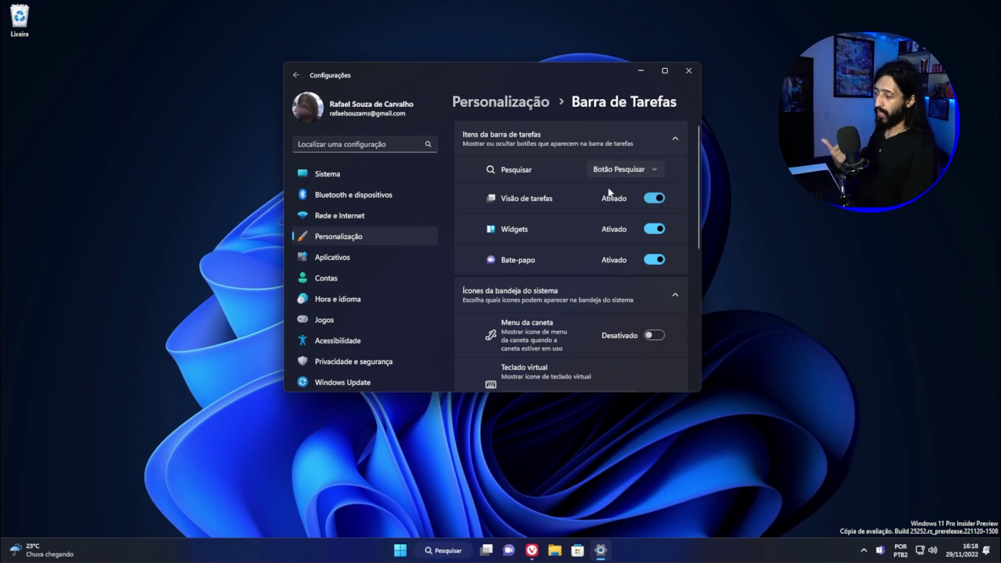
pyautogui.click(627, 168)
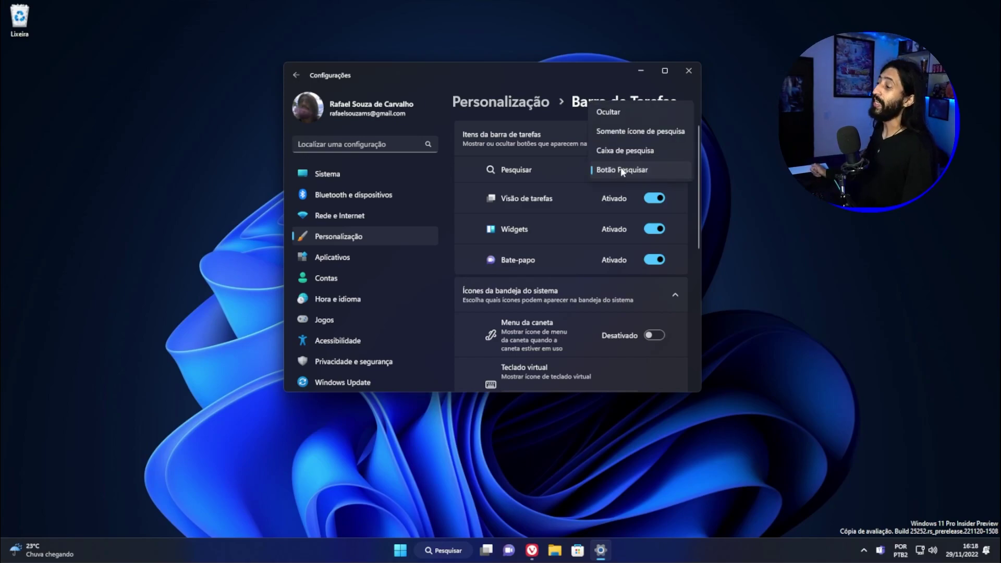
pyautogui.click(632, 130)
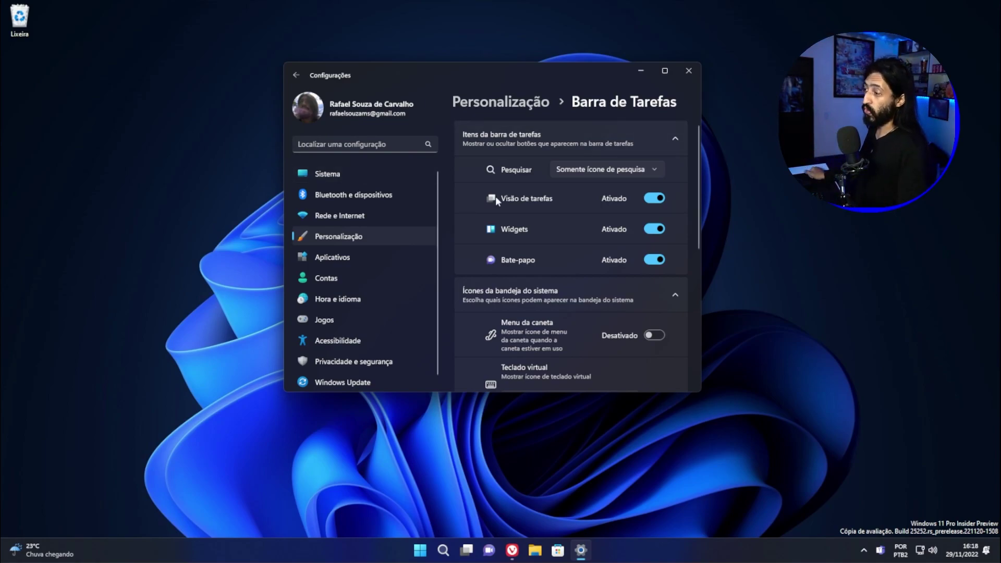
# Step: Set the Pesquisar item to Ocultar, search from the Start menu for "fecwfwe", and close the search
pyautogui.click(642, 171)
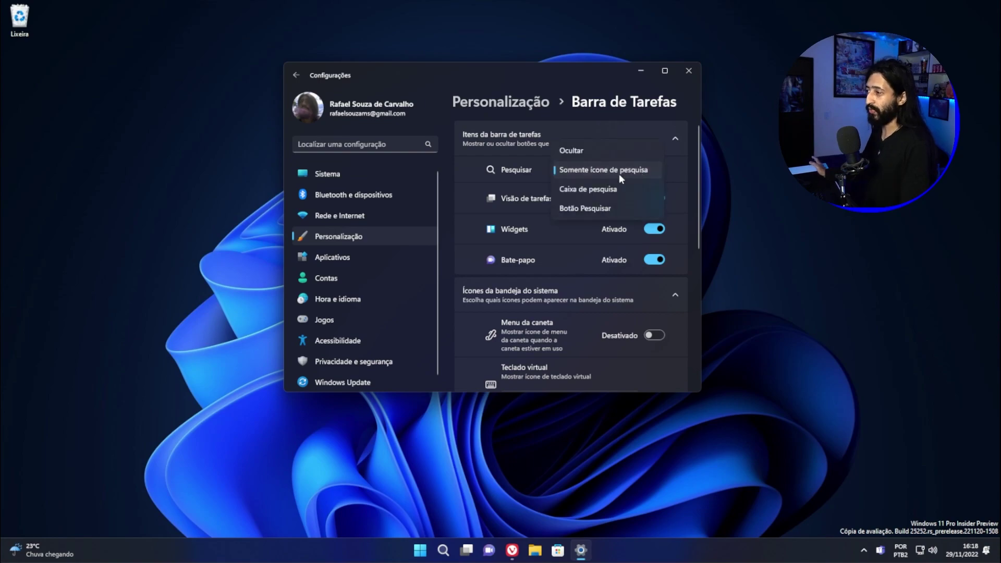
pyautogui.click(595, 150)
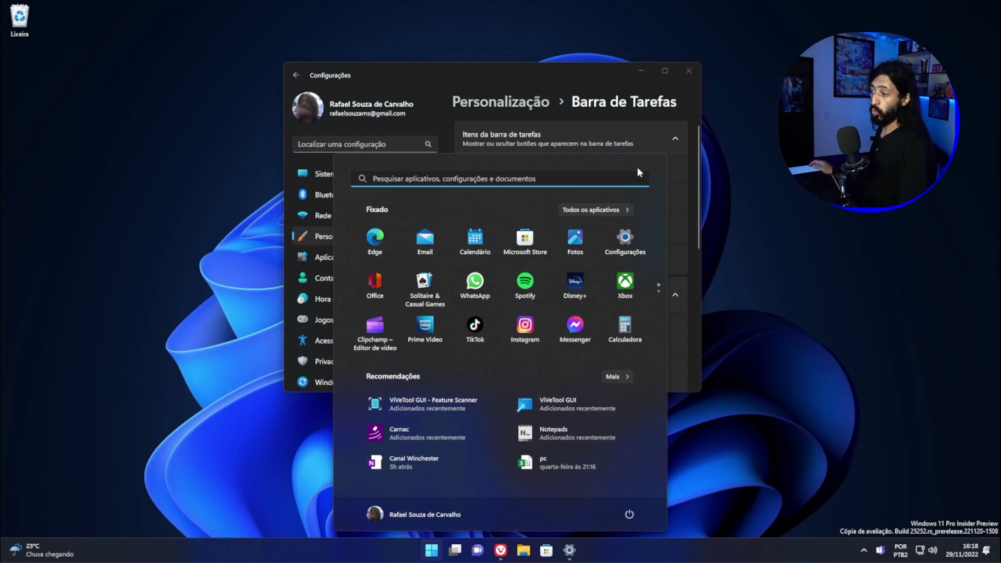
pyautogui.write('fecwfwe')
pyautogui.press('Escape')
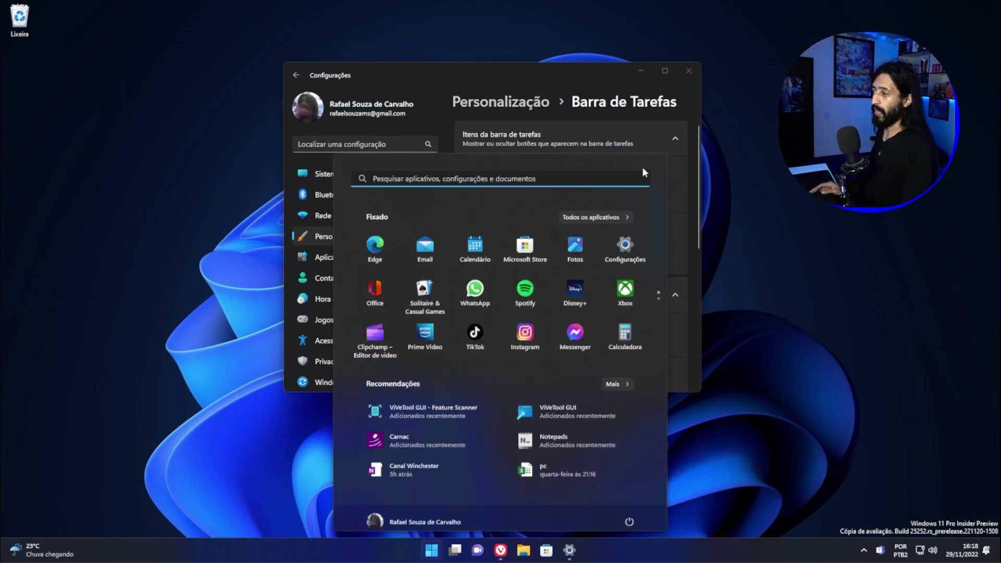
pyautogui.press('Escape')
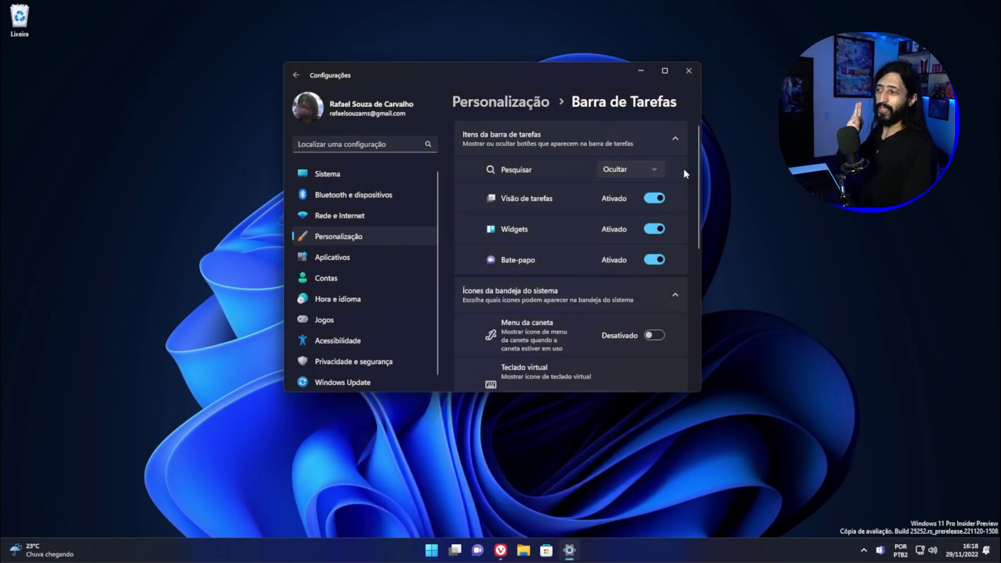
# Step: Switch the Pesquisar item to Caixa de pesquisa and then to Botão Pesquisar
pyautogui.click(635, 170)
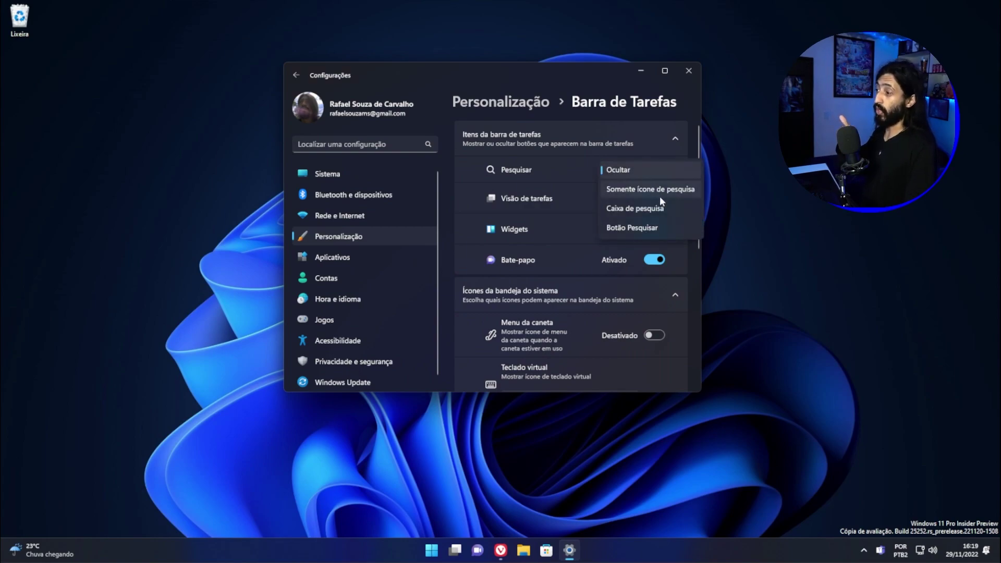
pyautogui.click(653, 209)
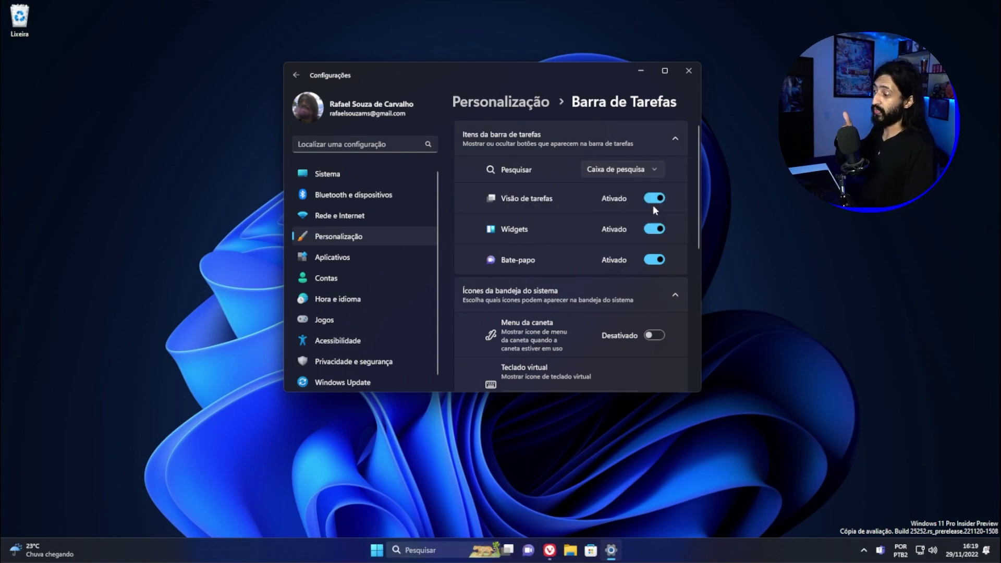
pyautogui.click(645, 169)
pyautogui.click(619, 191)
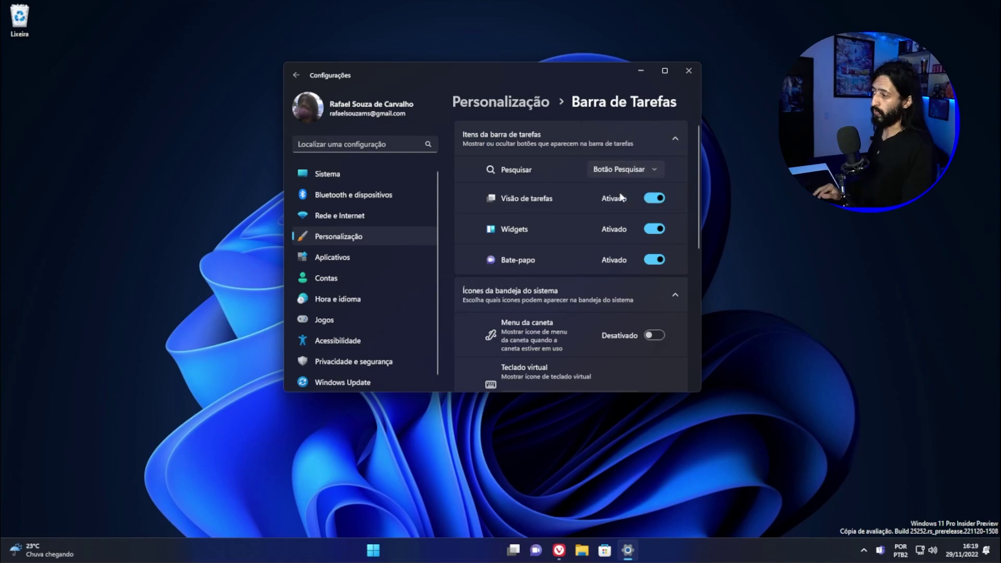
# Step: Search for "fewffewfwe" from the taskbar's Pesquisar button, and return to the expanded Itens da barra de tarefas settings
pyautogui.click(443, 538)
pyautogui.click(442, 547)
pyautogui.write('fewffewfwe')
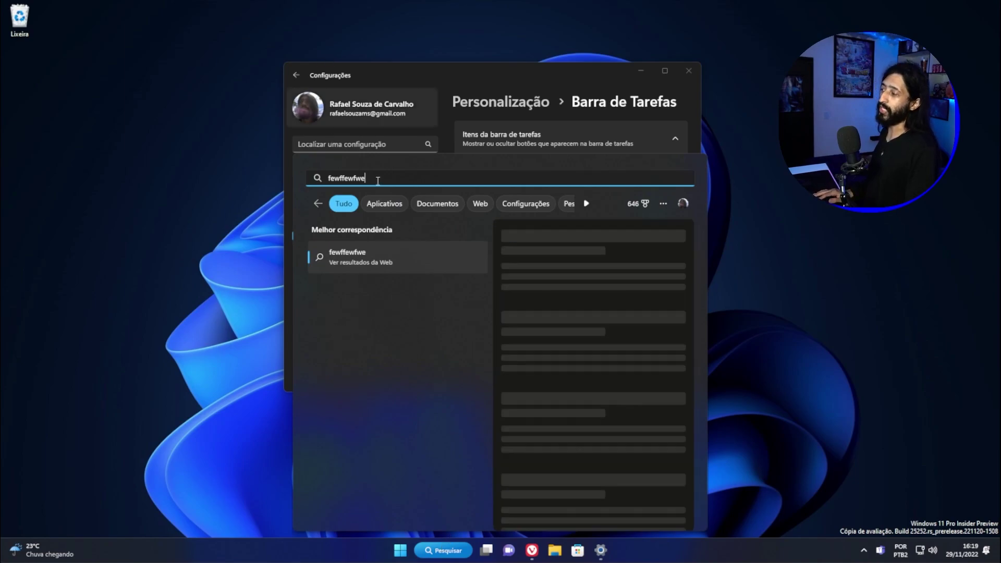
pyautogui.click(649, 125)
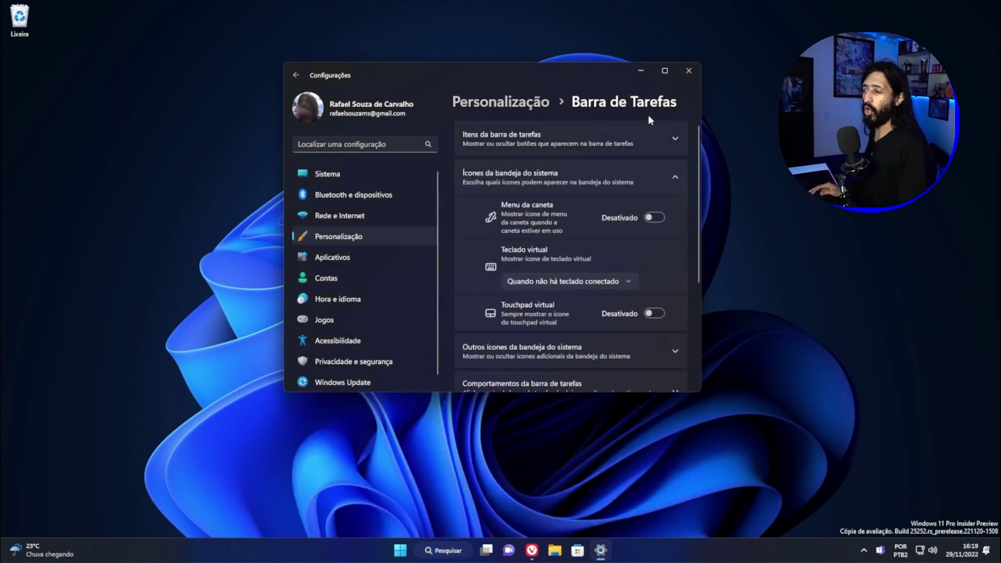
pyautogui.click(665, 139)
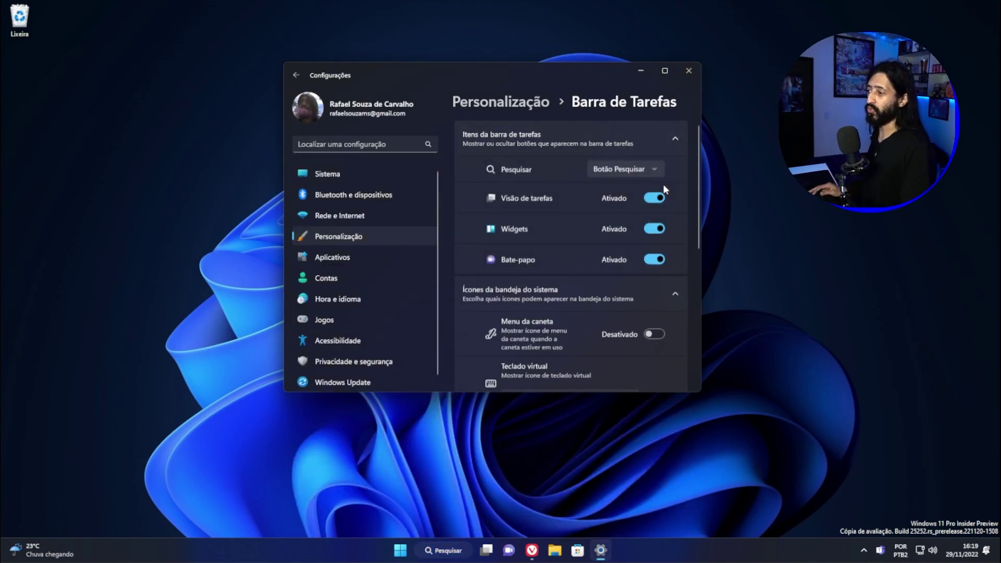
# Step: Set the Pesquisar item to Caixa de pesquisa, try searching the taskbar box for "fewfjhwejfiojewio", and clear and close the search
pyautogui.click(641, 167)
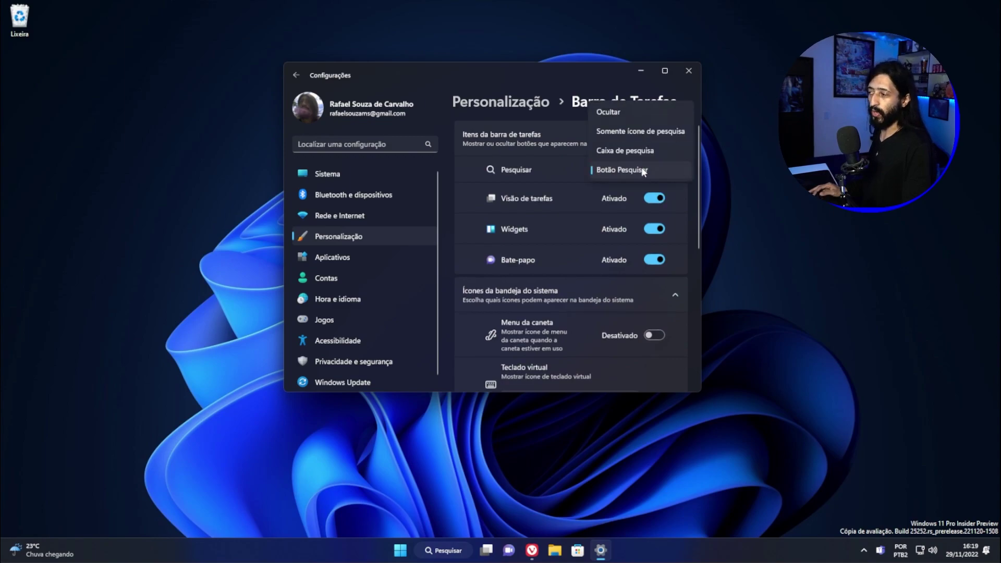
pyautogui.click(633, 152)
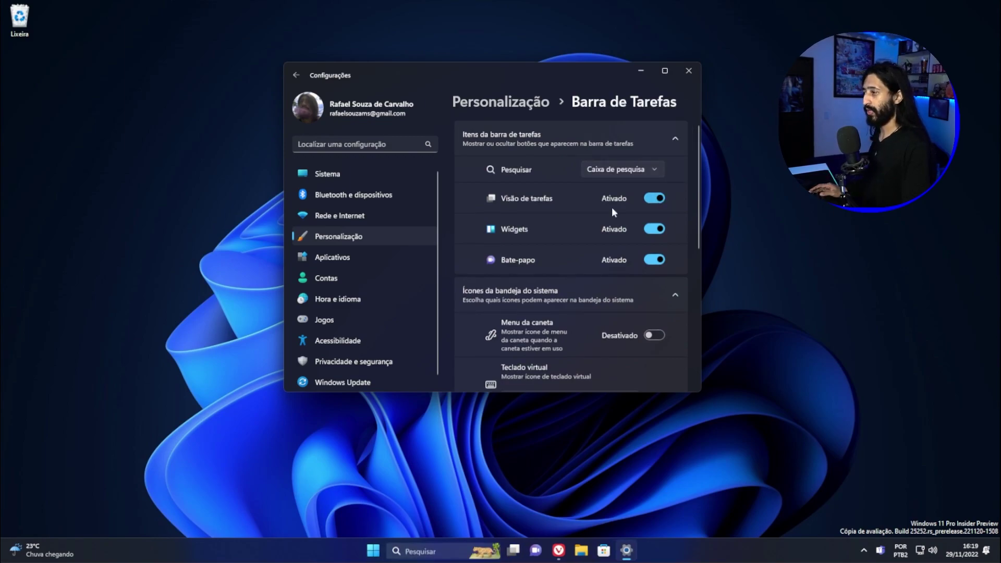
pyautogui.click(449, 554)
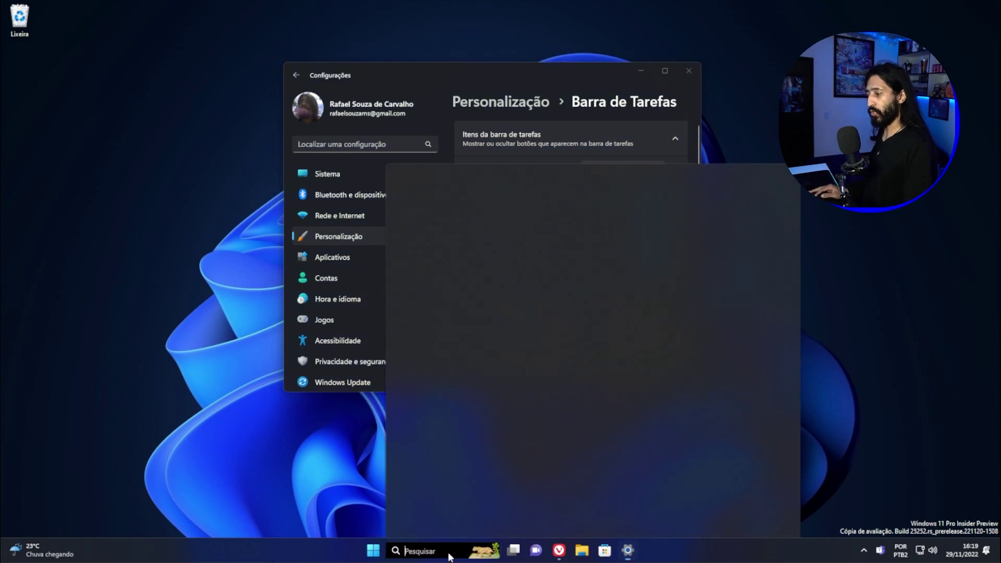
pyautogui.write('fewfjhwejfiojewio')
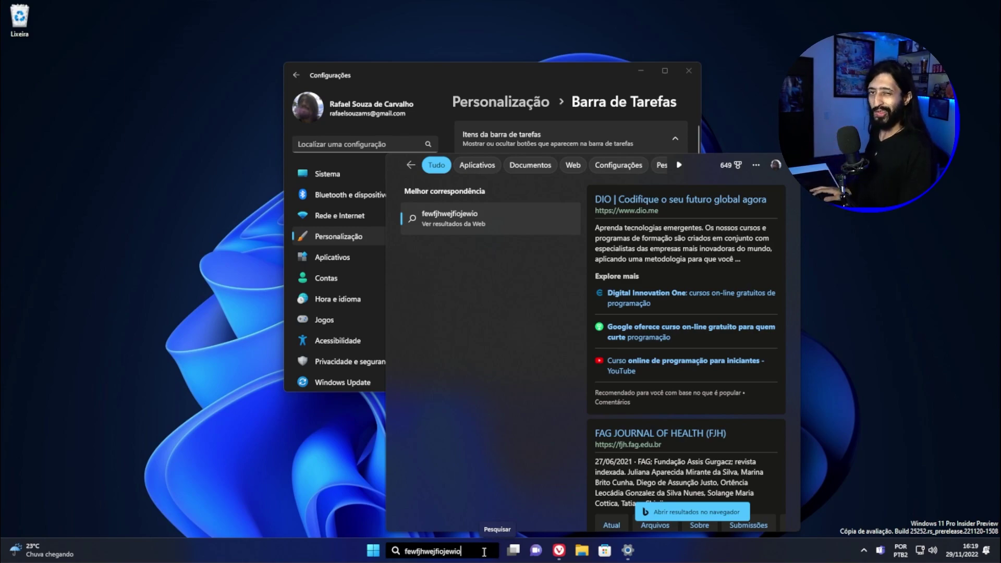
pyautogui.hotkey('ctrl', 'a')
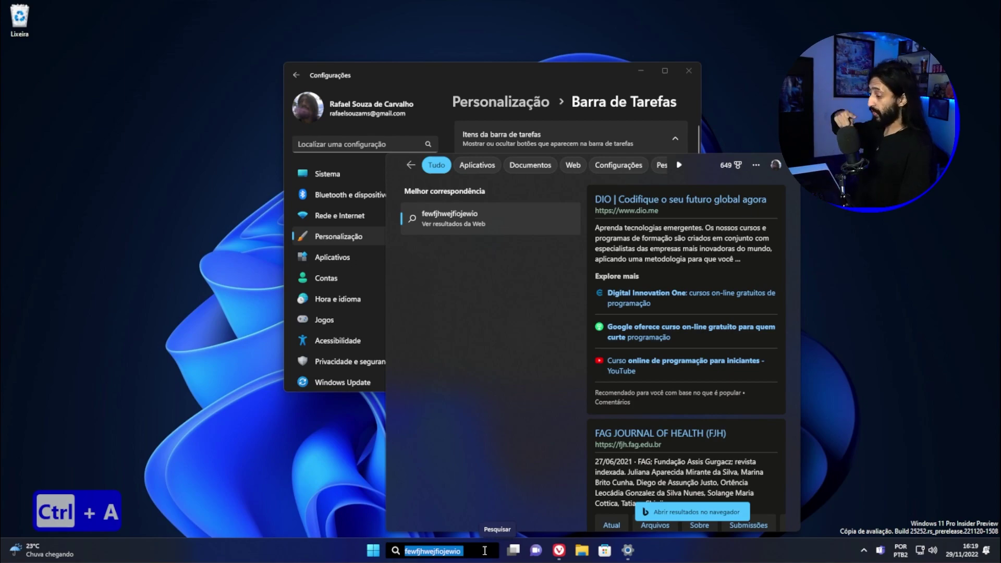
pyautogui.press('BackSpace')
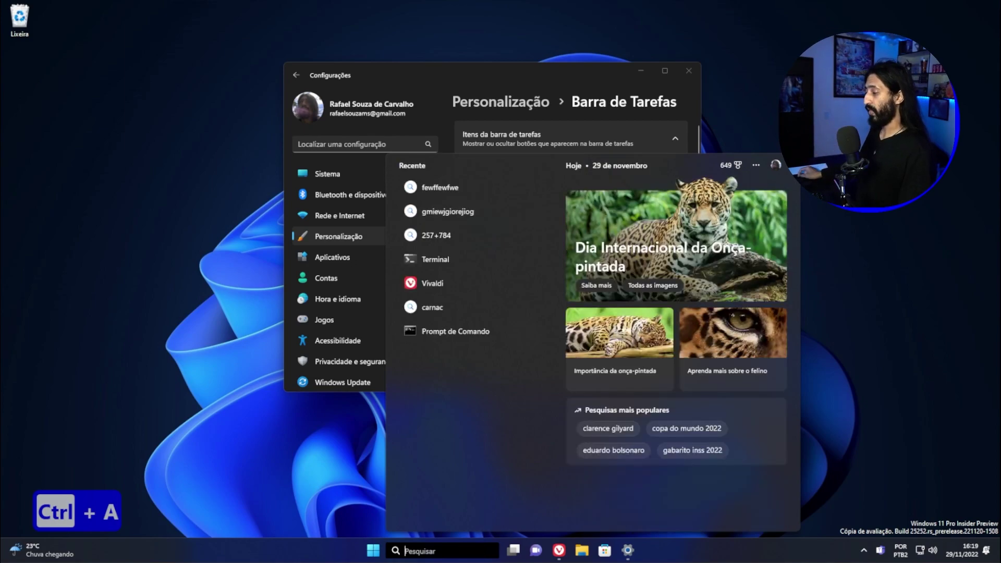
pyautogui.click(318, 497)
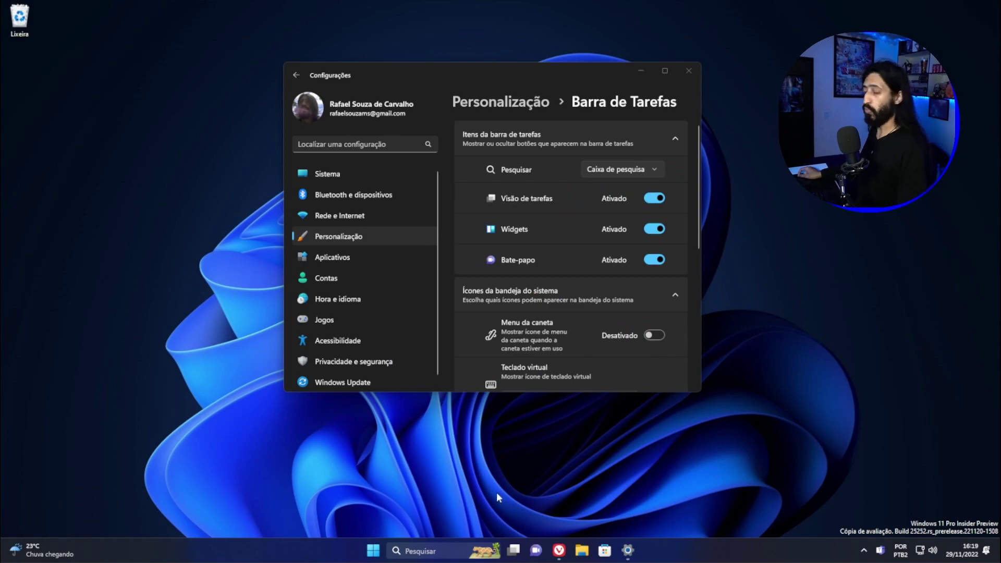